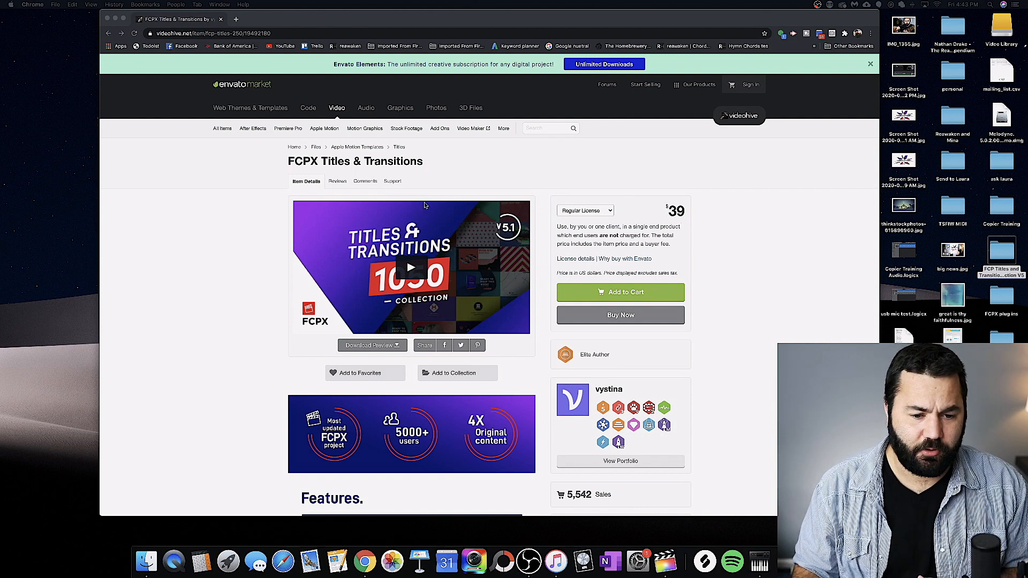
Step: Look over the FCPX Titles & Transitions product page and the downloaded package's readme and Video Tutorials folder
scroll(251, 258, down, 7)
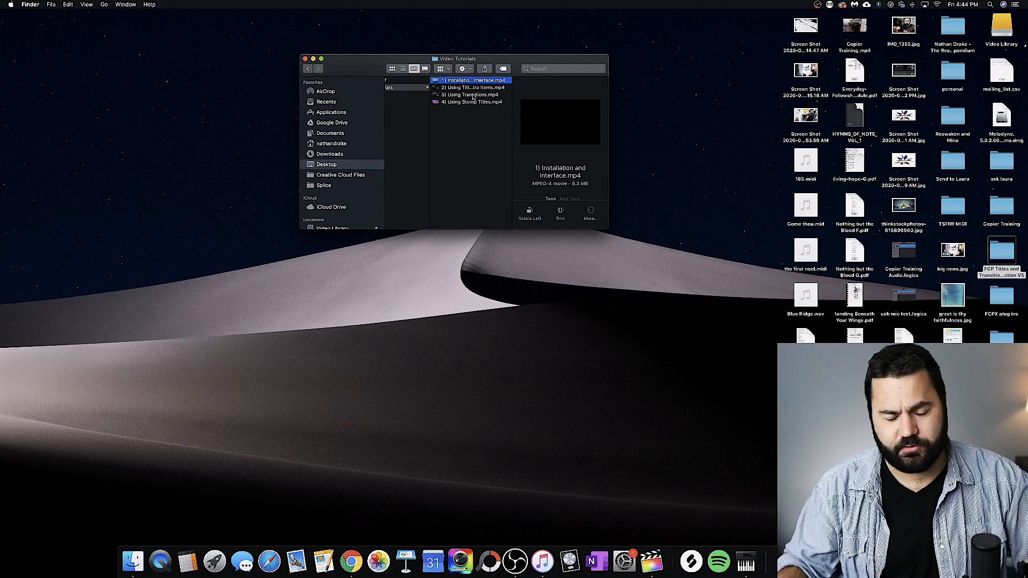
scroll(482, 97, left, 2)
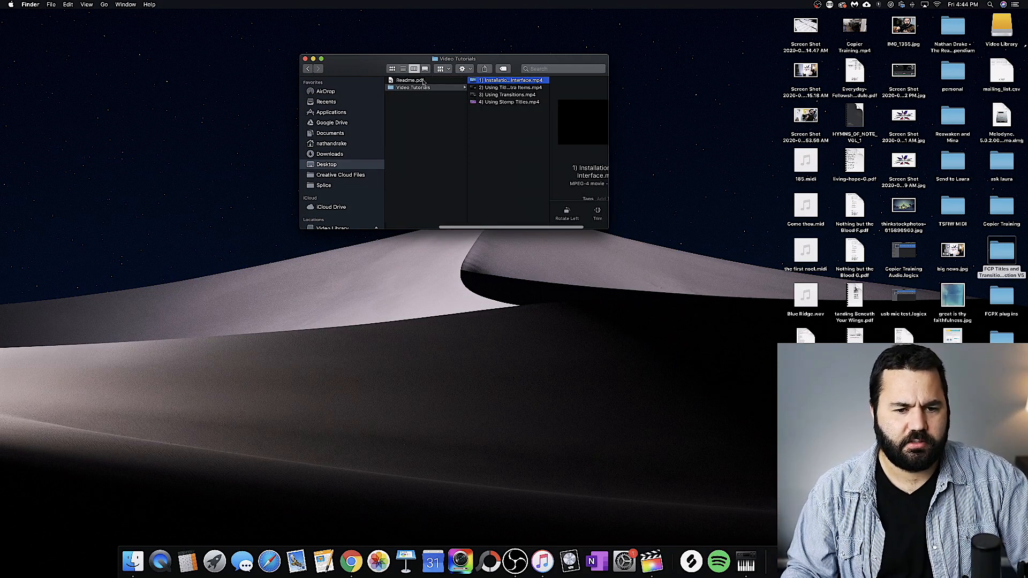
scroll(459, 85, right, 2)
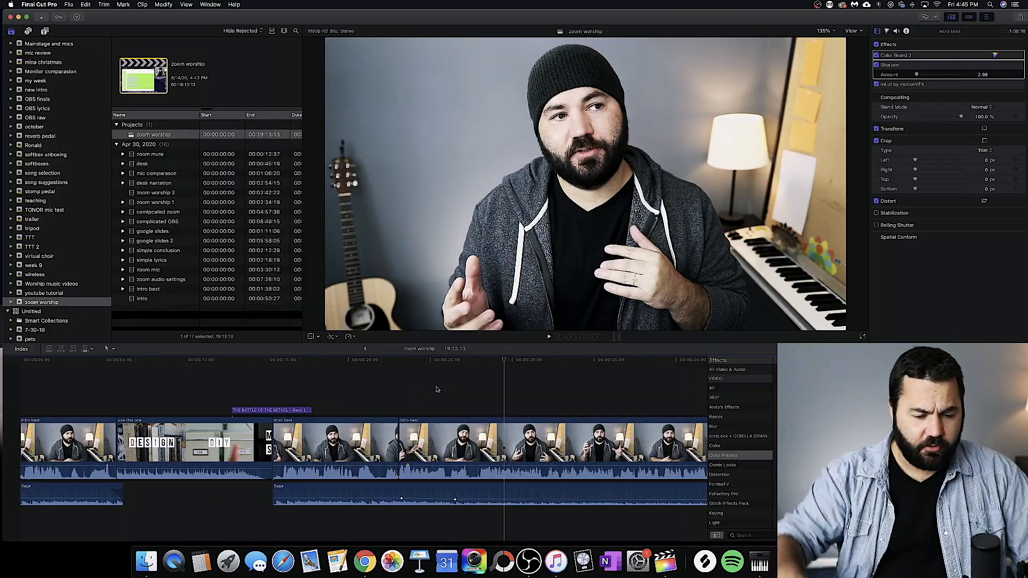
Step: Place the playhead at 26:25 in the zoom worship timeline and show the FCP Titles Collection in the titles browser
click(460, 362)
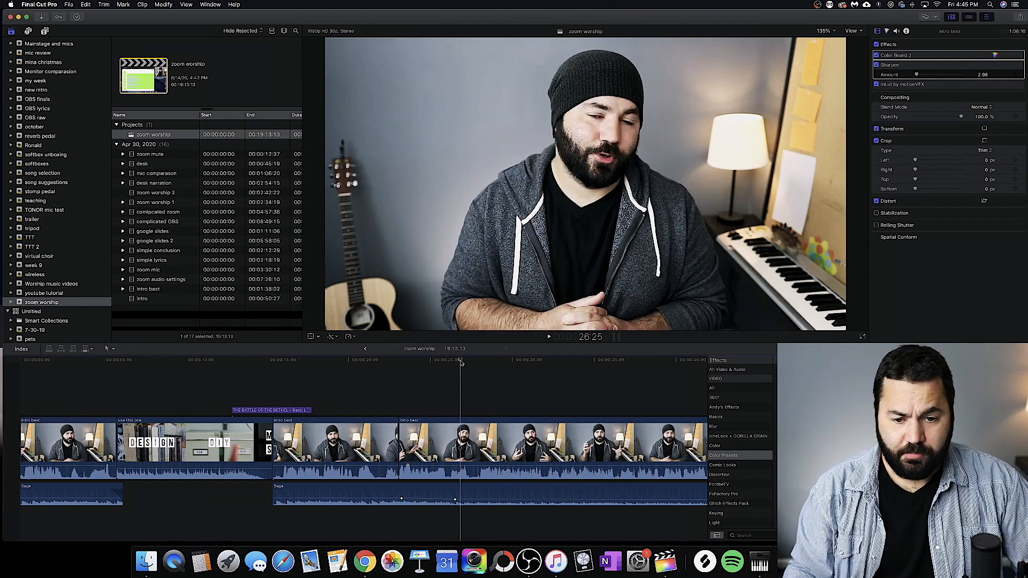
key(alt+super+1)
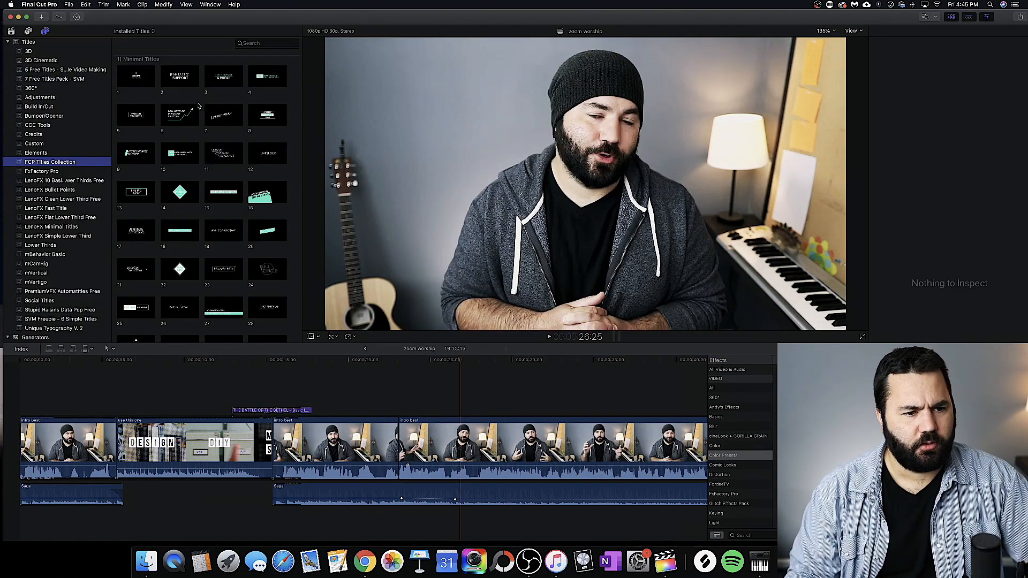
Step: Skim the whole FCP Titles Collection and preview designs in the Minimal Titles category
scroll(188, 144, down, 20)
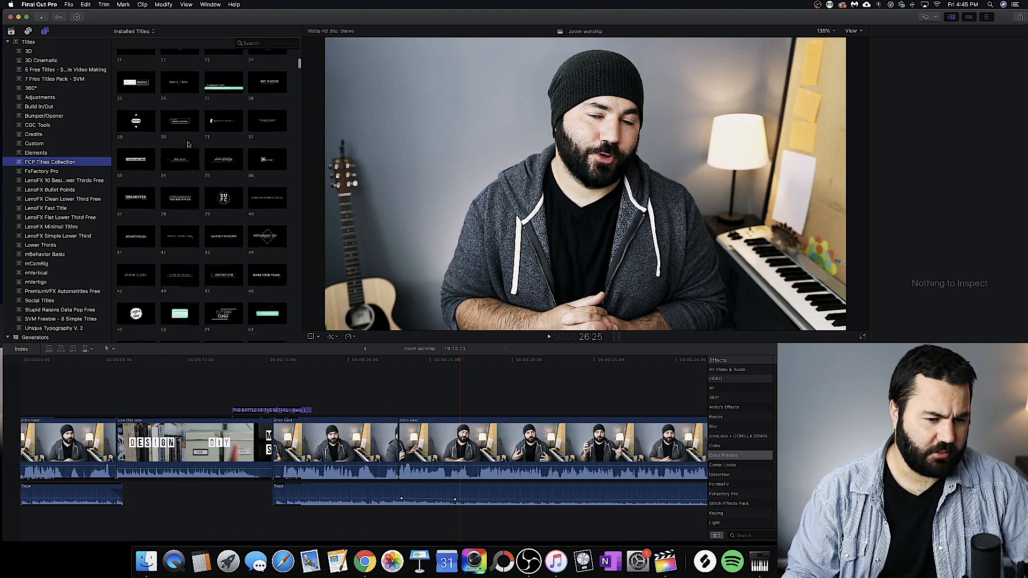
scroll(188, 145, down, 20)
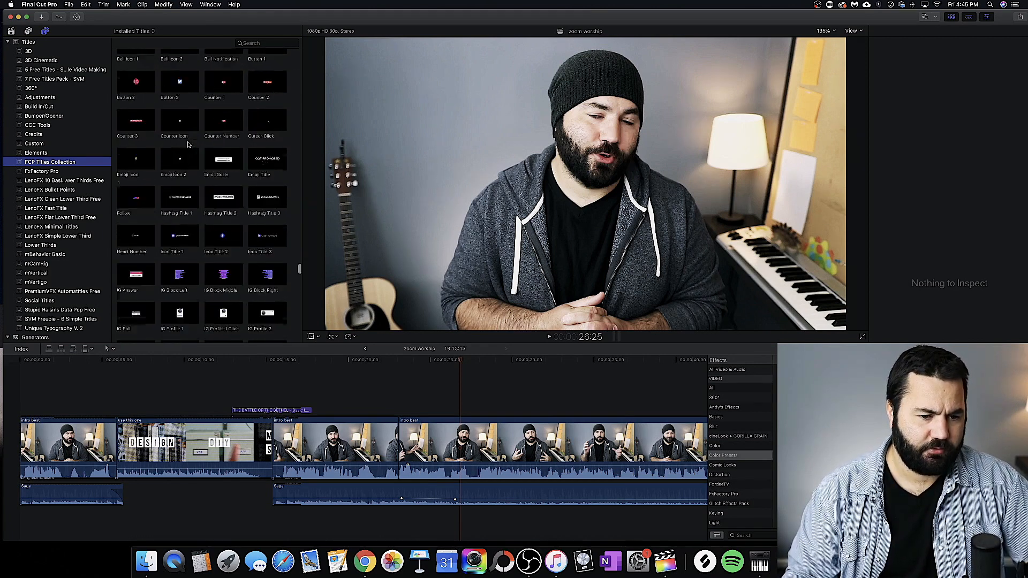
scroll(188, 144, up, 20)
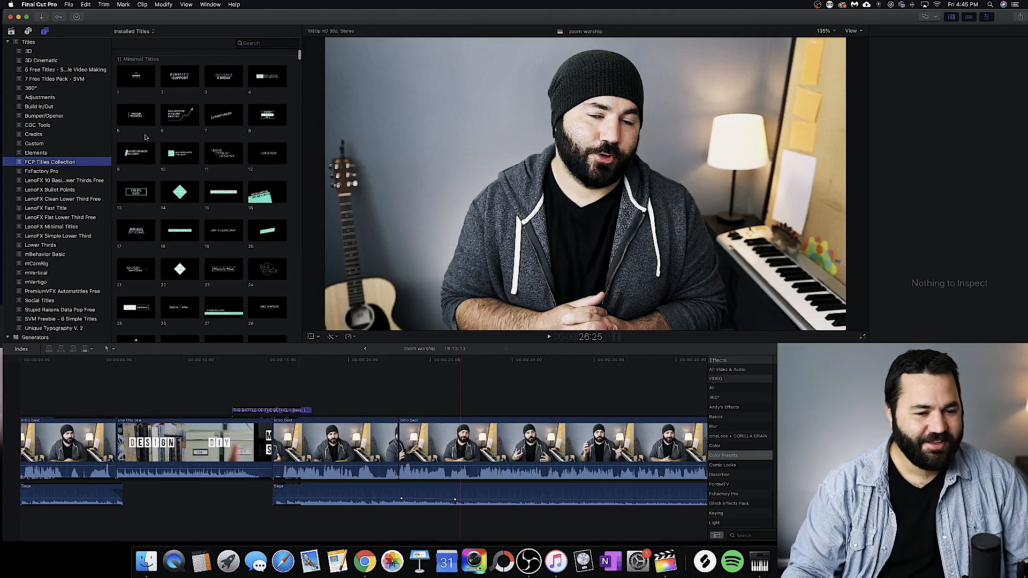
scroll(211, 170, down, 1)
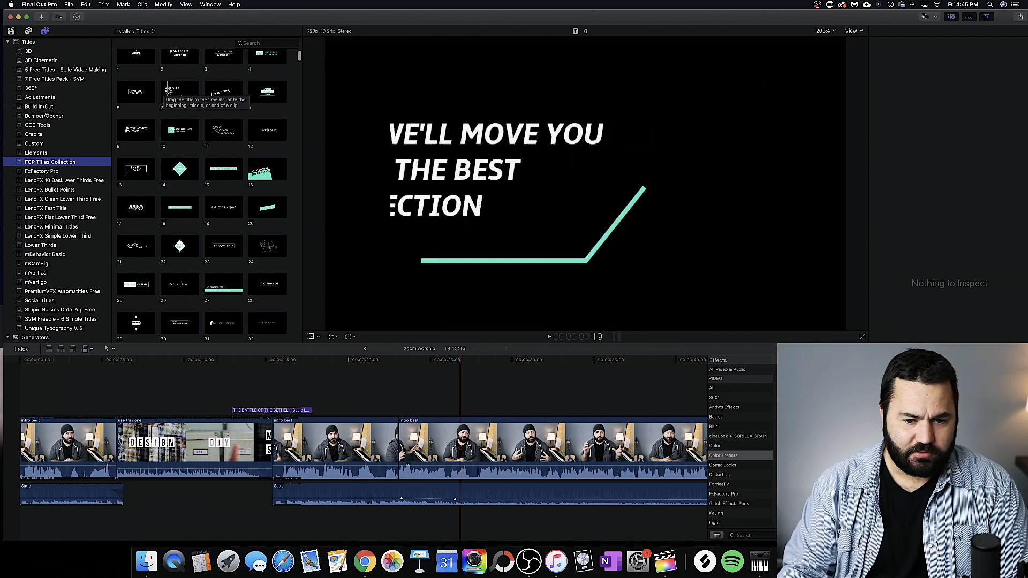
scroll(224, 115, up, 1)
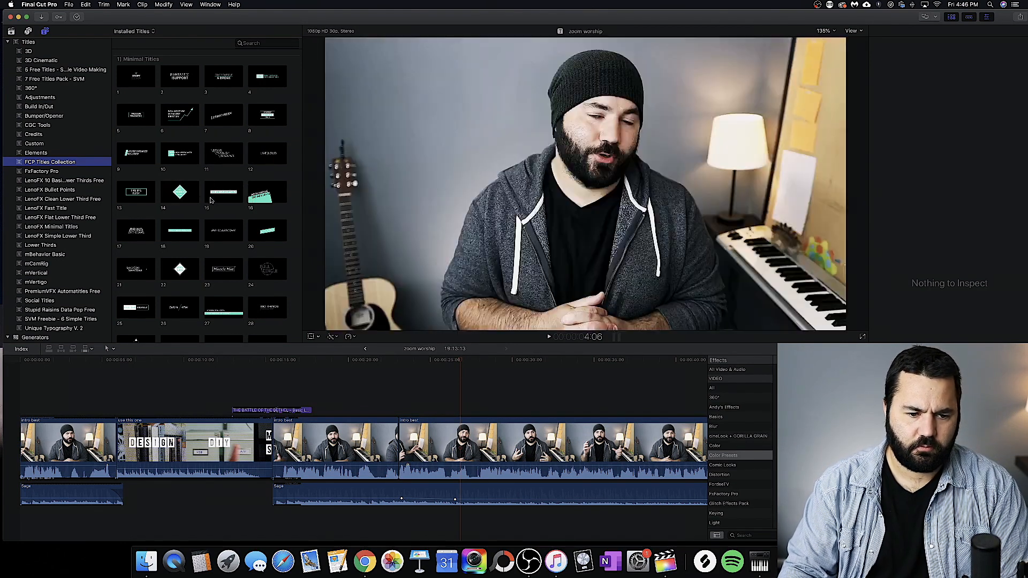
Step: Browse the Kinetic Titles and Corporate Titles categories and preview some of their animations
scroll(209, 225, down, 15)
scroll(204, 216, down, 10)
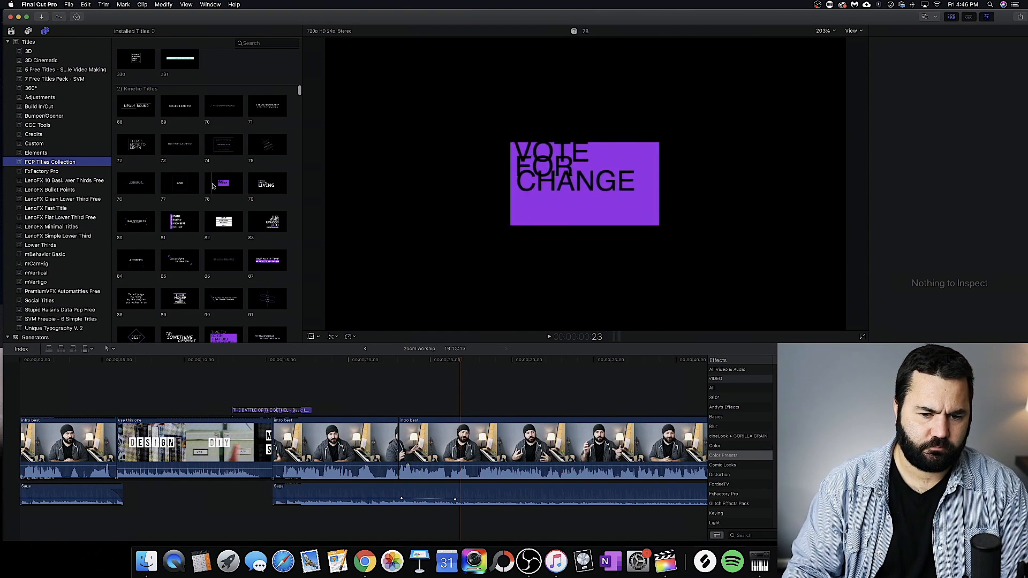
scroll(193, 149, down, 5)
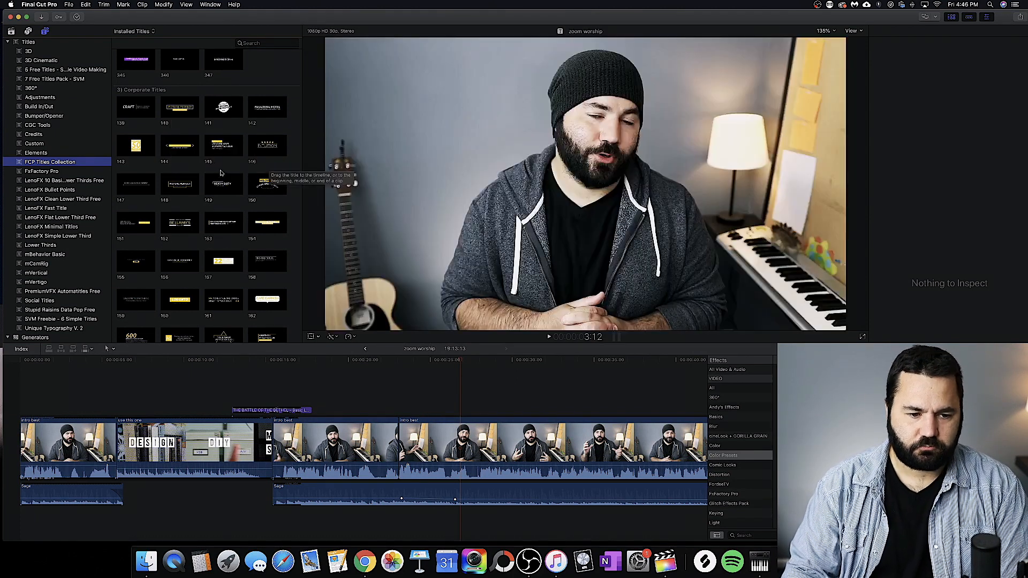
scroll(203, 166, down, 5)
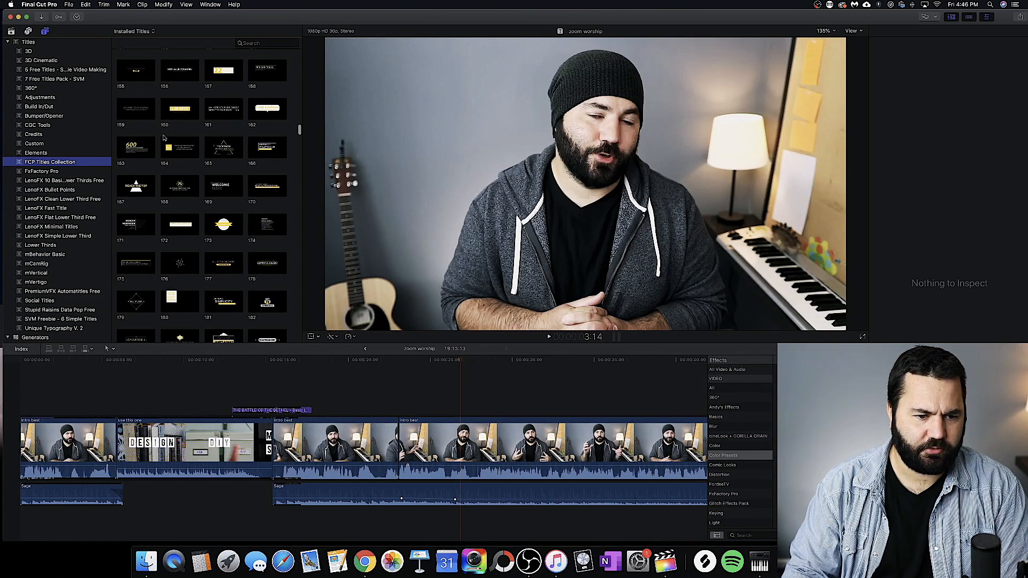
scroll(225, 150, down, 10)
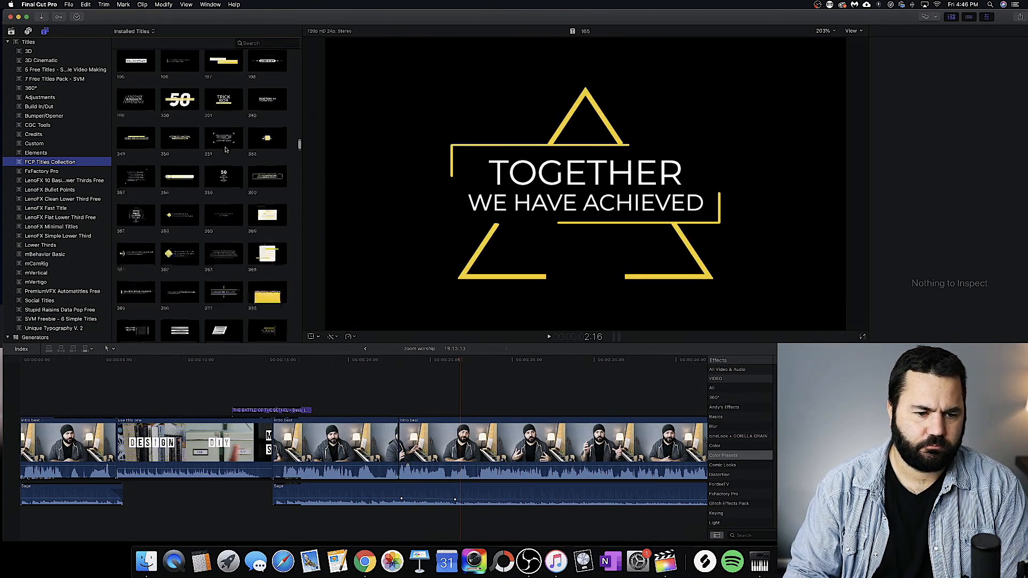
Step: Examine the Rectangle, Logo, Quote and Niche title categories, previewing a few designs from them
scroll(226, 149, down, 4)
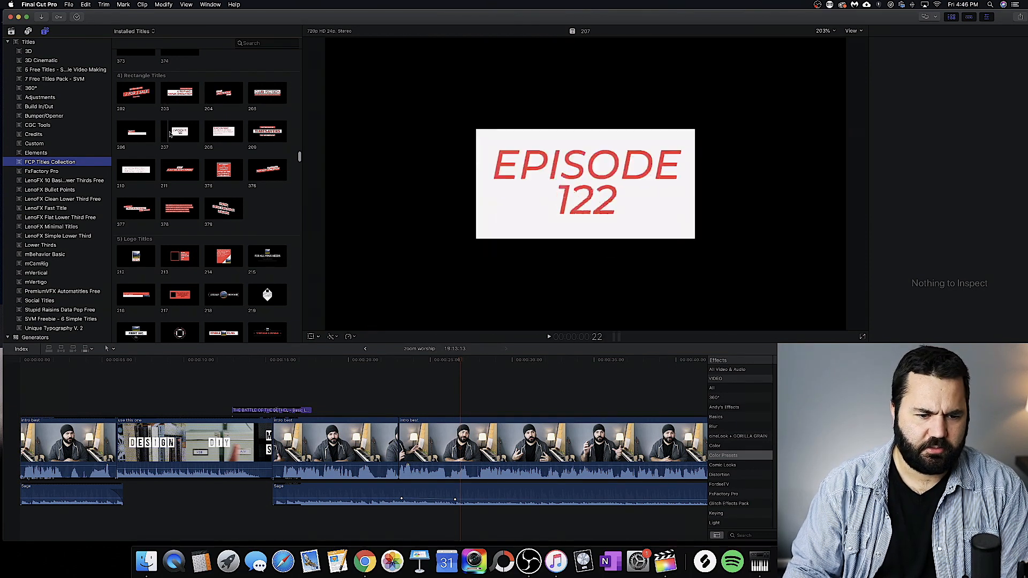
scroll(172, 134, down, 5)
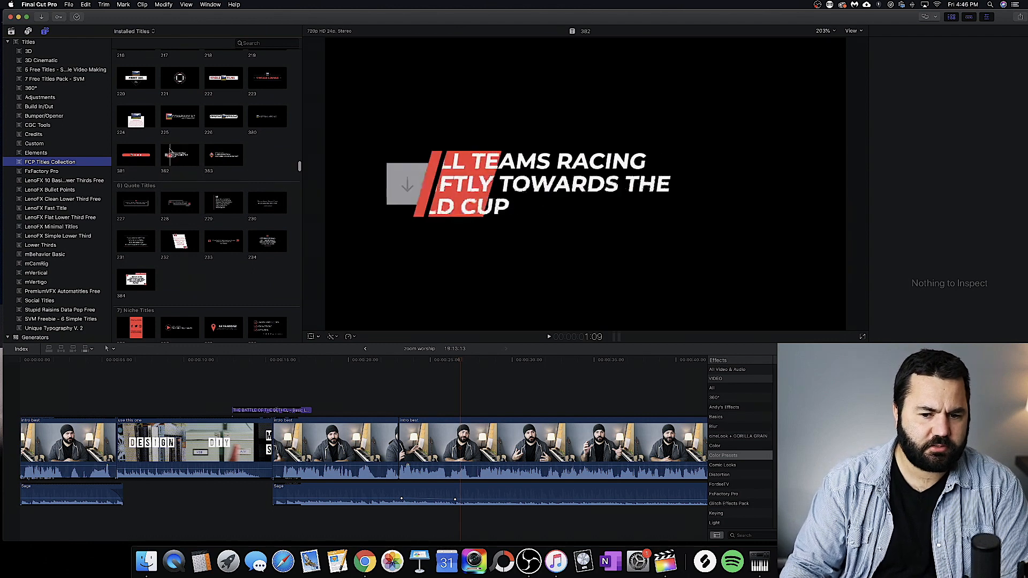
scroll(187, 161, down, 2)
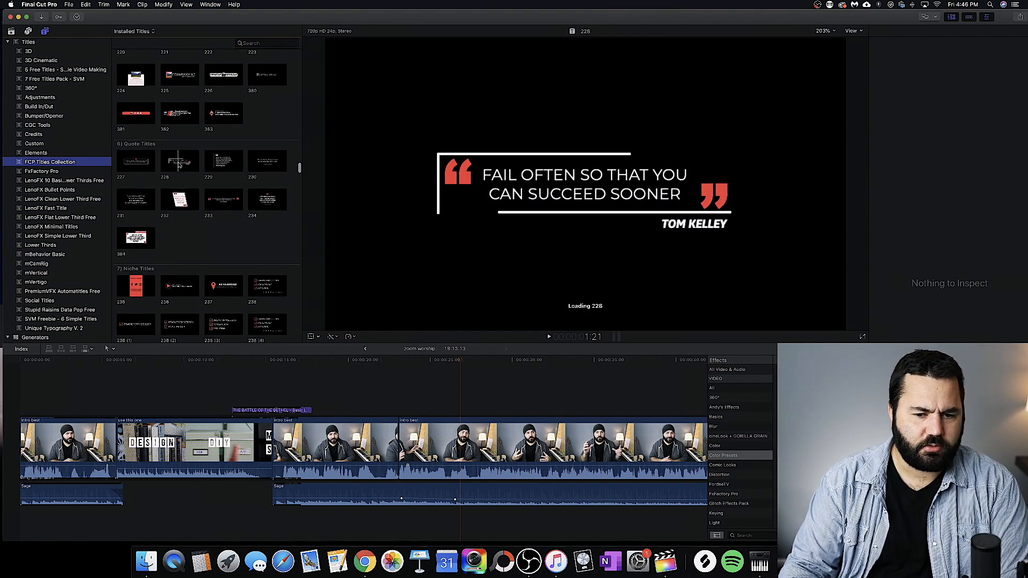
scroll(224, 166, down, 3)
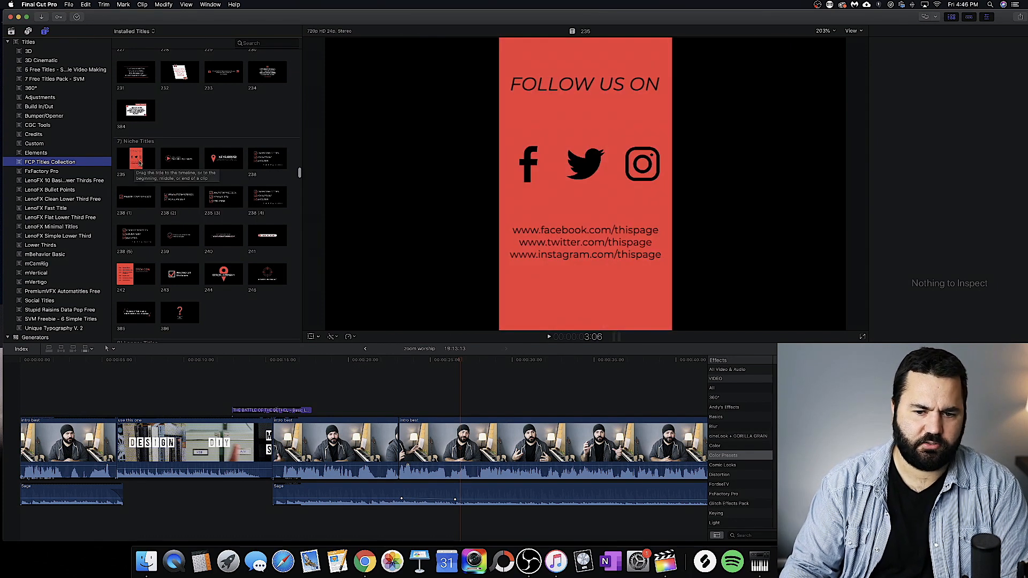
scroll(140, 163, down, 4)
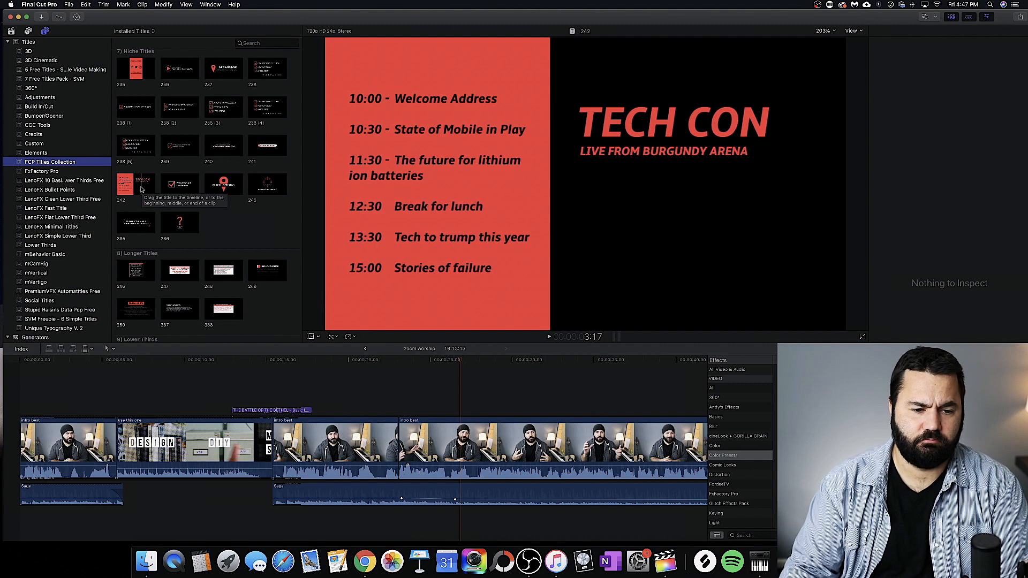
Step: Preview designs in the Longer Titles and Lower Thirds categories
scroll(208, 150, down, 8)
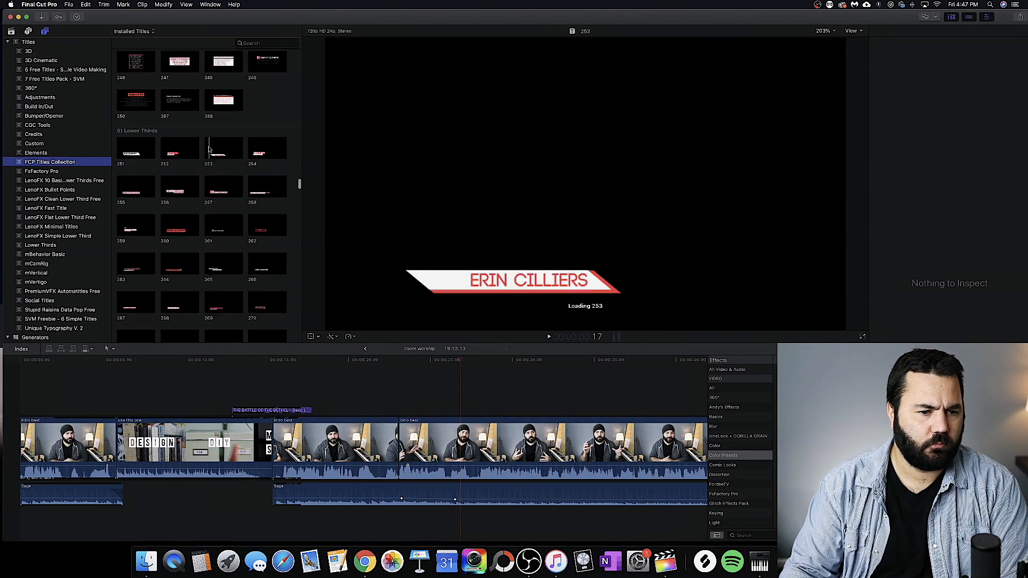
scroll(209, 150, up, 3)
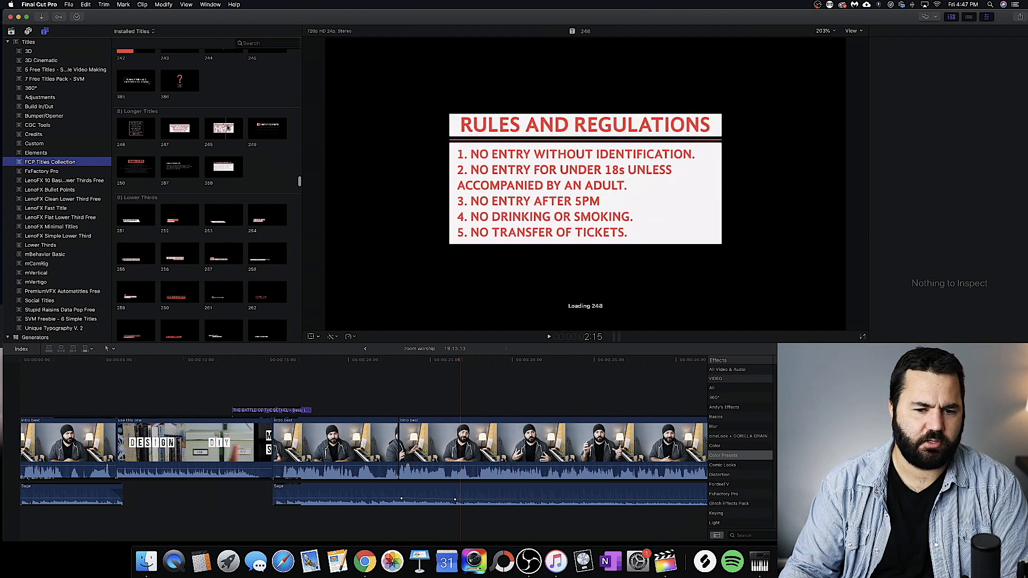
scroll(176, 166, down, 3)
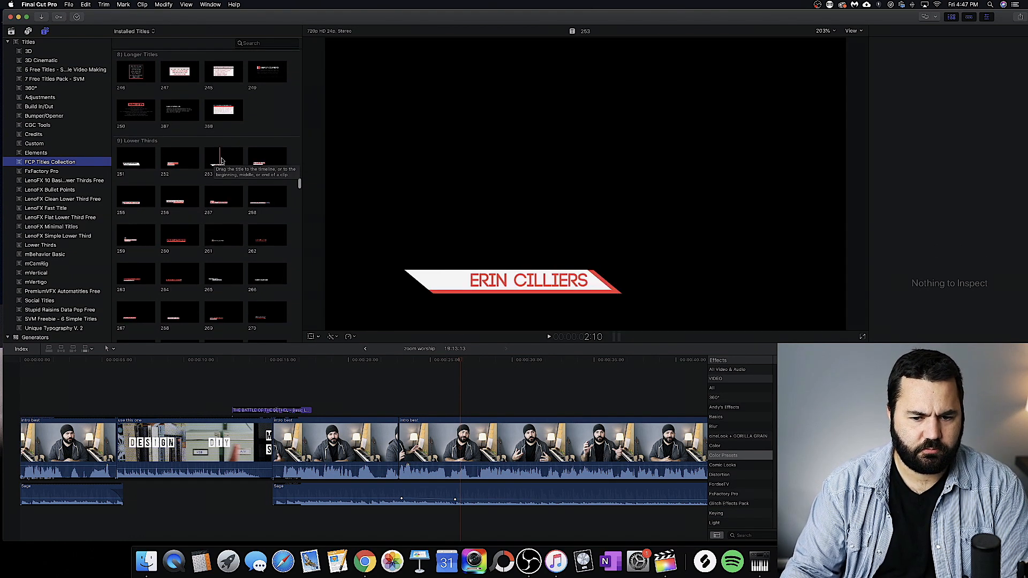
scroll(188, 166, down, 7)
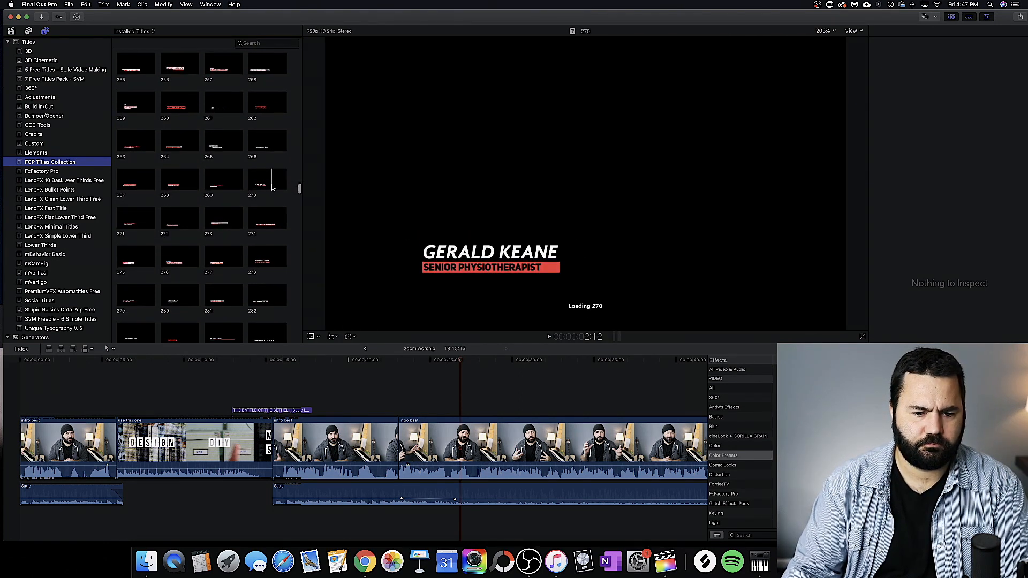
Step: Examine the Typography Titles, Callouts and Stomp categories, previewing sample animations
scroll(272, 187, down, 20)
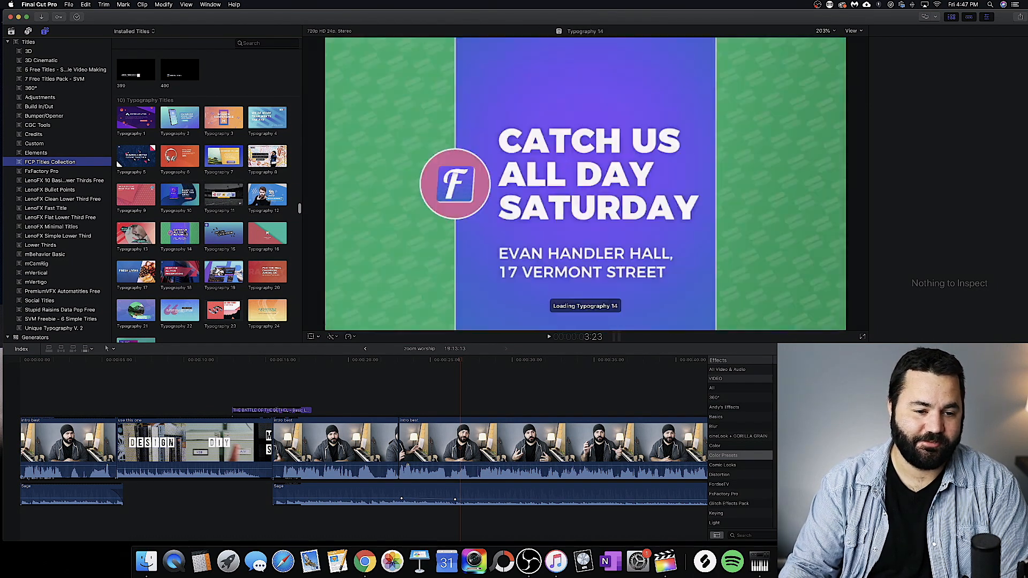
scroll(182, 239, down, 5)
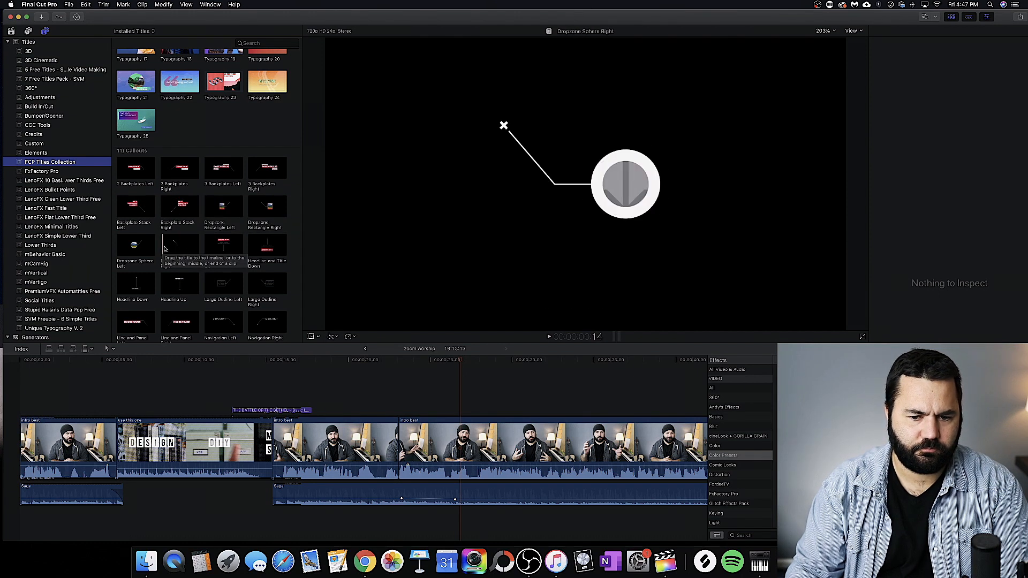
scroll(171, 248, down, 10)
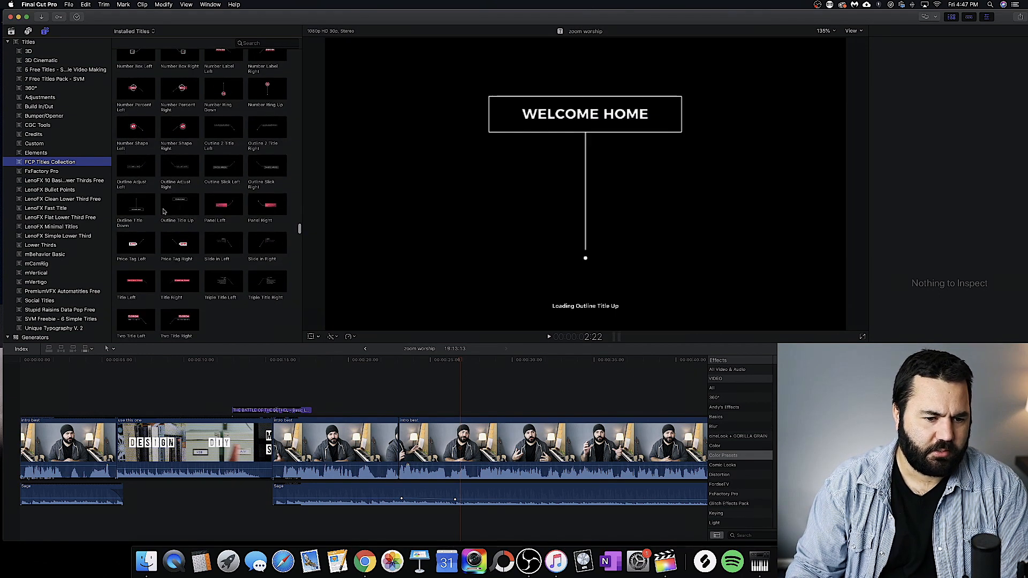
scroll(183, 214, down, 6)
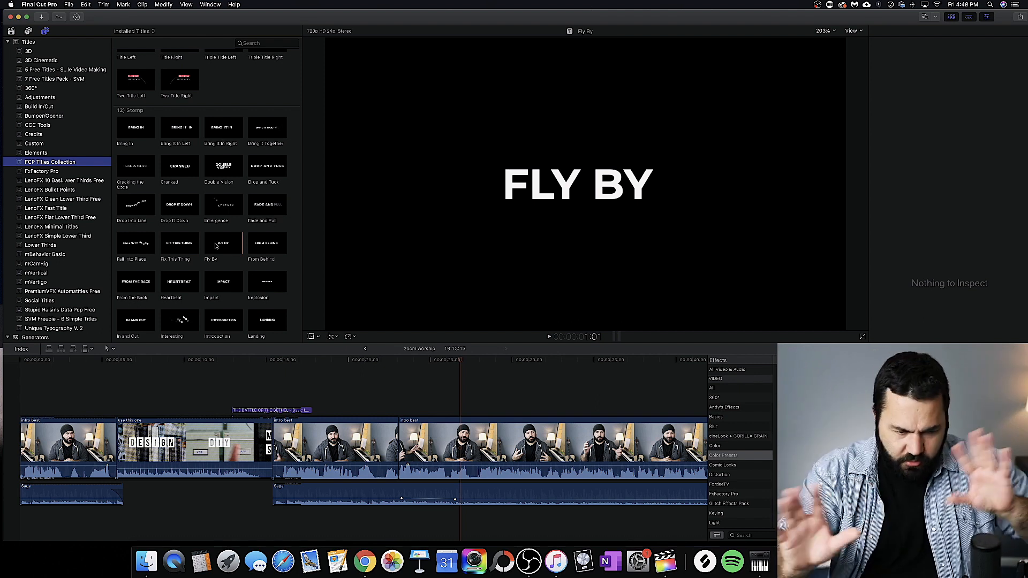
scroll(217, 245, down, 3)
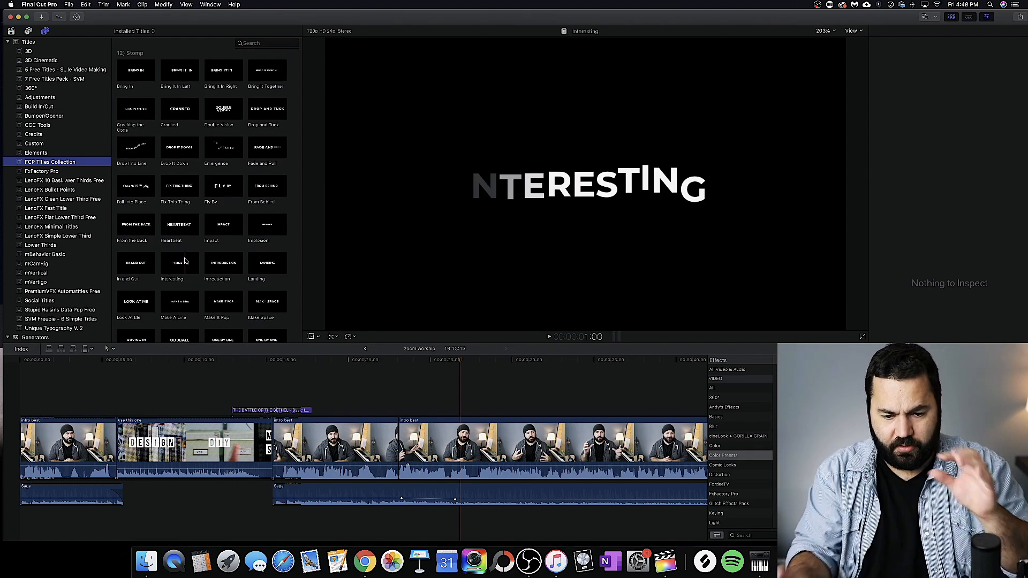
Step: Play previews of Social Media titles such as Bell Icon 2, Counter 1, Emoji Scale and IG Block Middle
scroll(184, 261, down, 15)
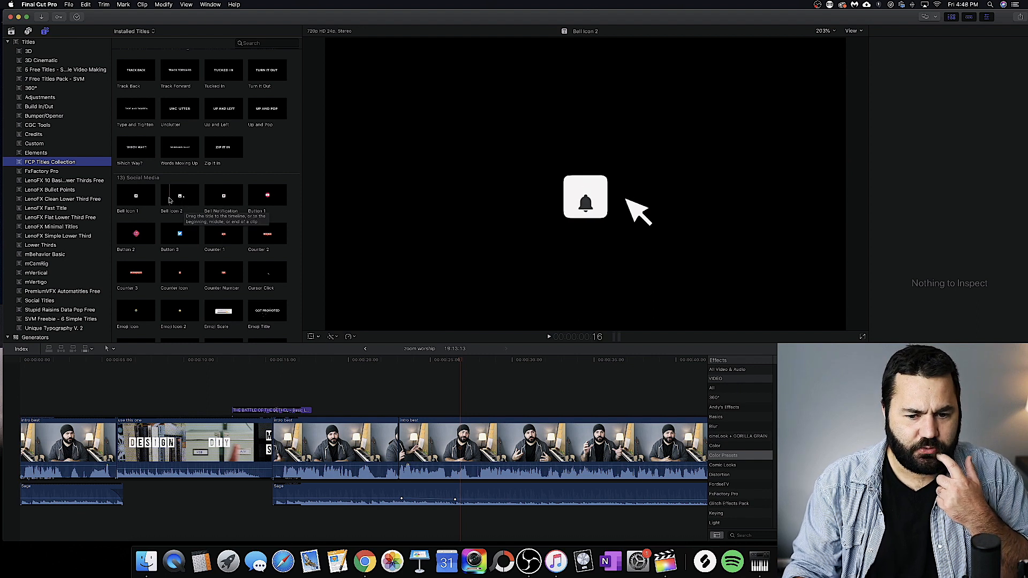
key(space)
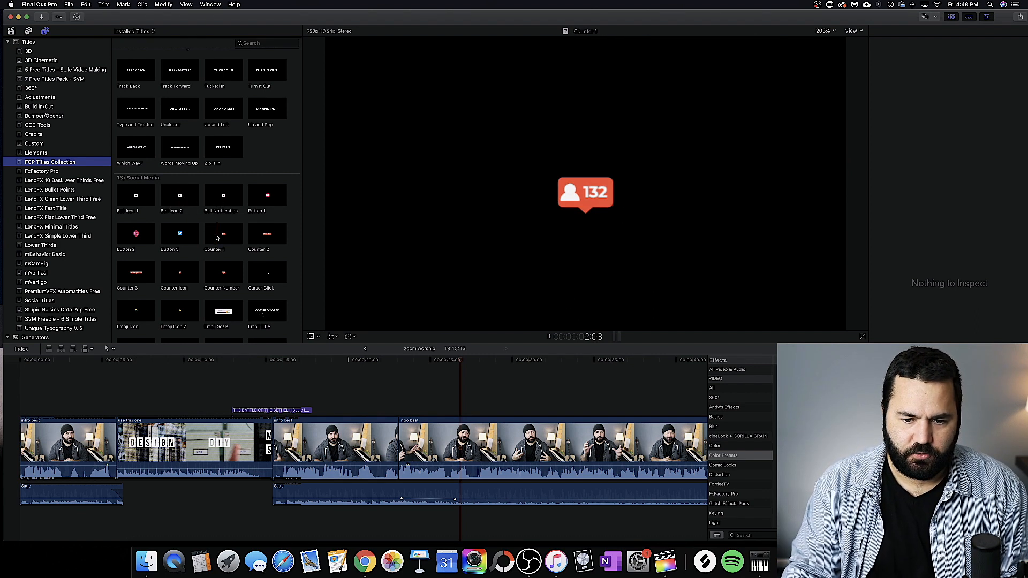
scroll(217, 235, down, 3)
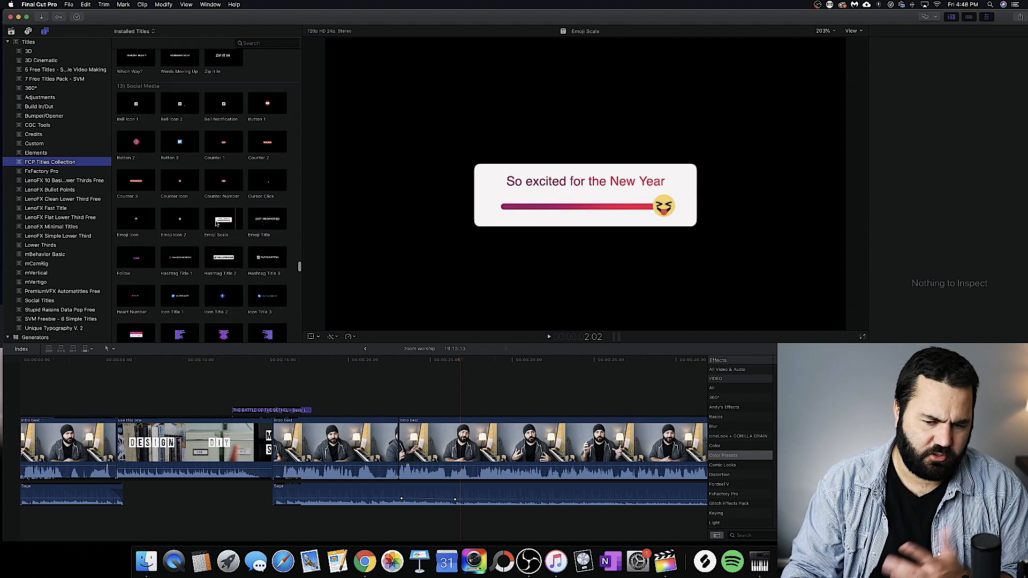
scroll(216, 214, down, 2)
key(space)
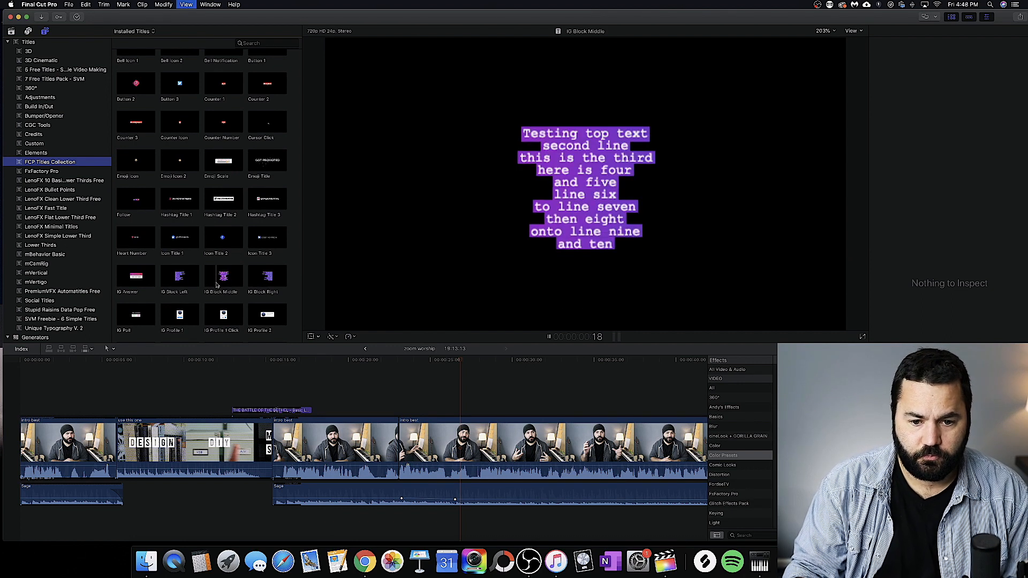
Step: Browse the Icons, Logo Stings and Backgrounds categories, previewing items such as Audio, Logo 7 and Digital Dots
scroll(217, 285, down, 10)
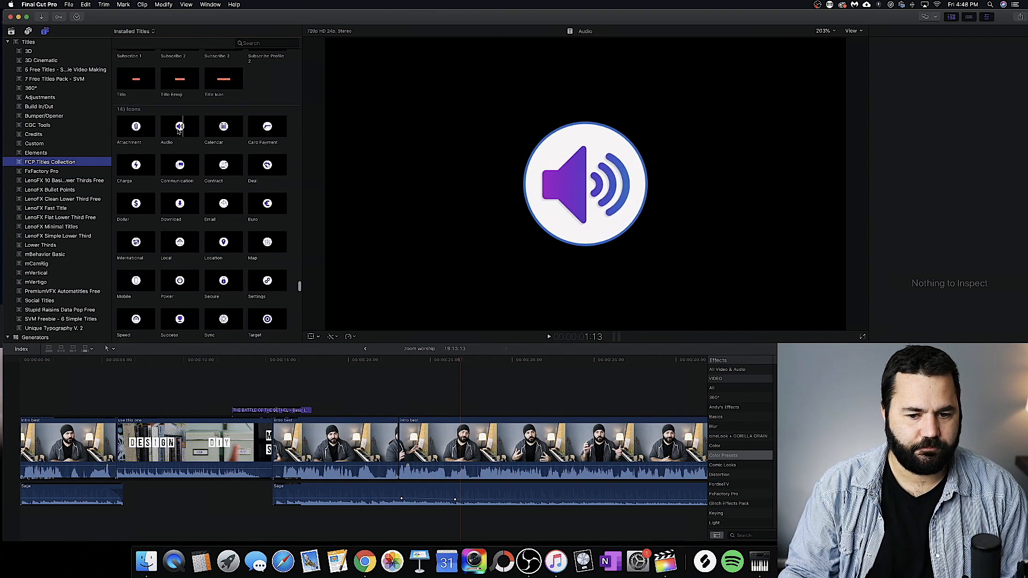
scroll(179, 144, down, 10)
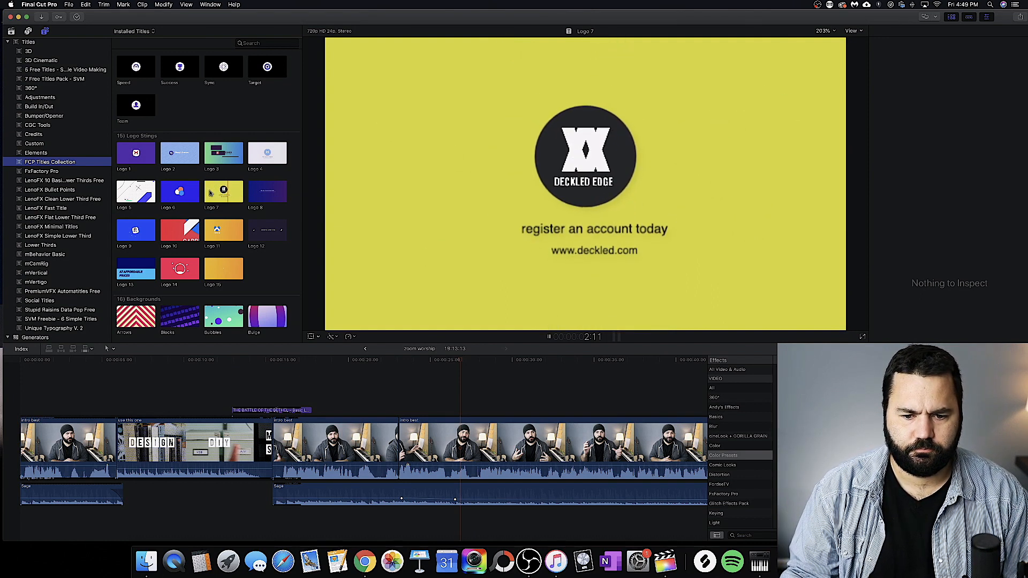
scroll(210, 194, down, 5)
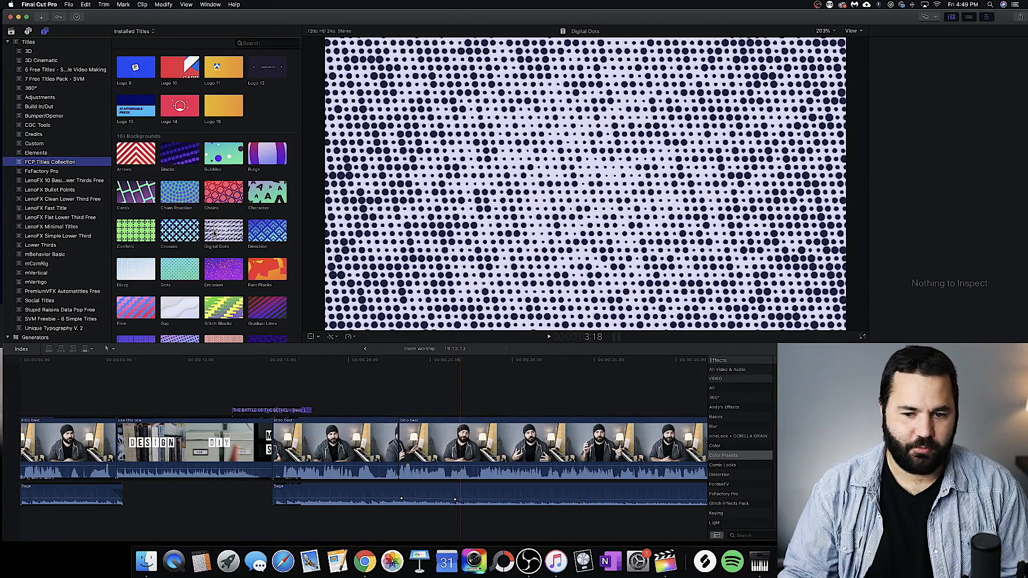
Step: Browse the Backgrounds and Shape Accents categories, previewing items such as Pointer, Text, Arrows 1, Cross 1 and Drop
scroll(214, 232, down, 8)
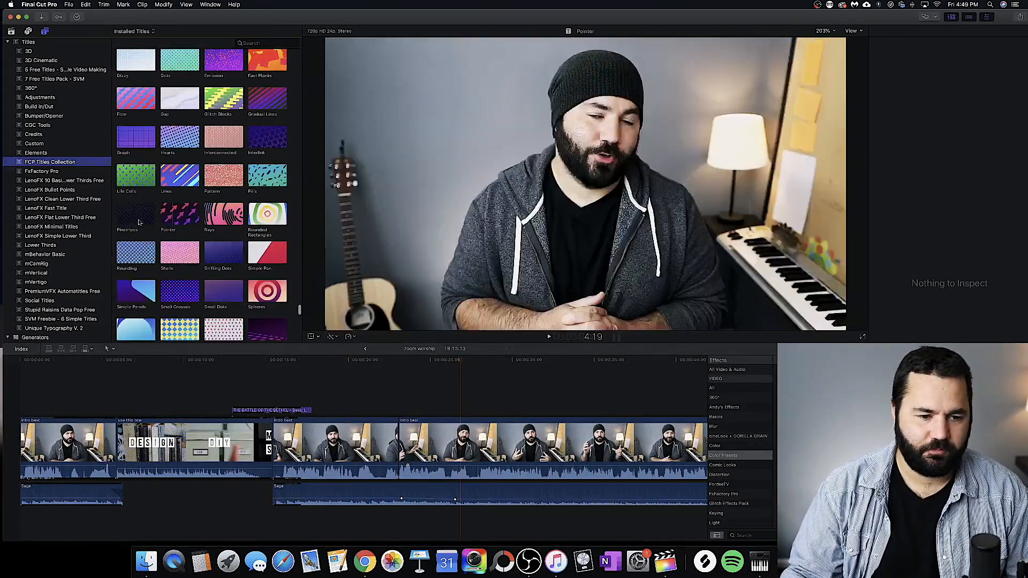
scroll(144, 214, down, 8)
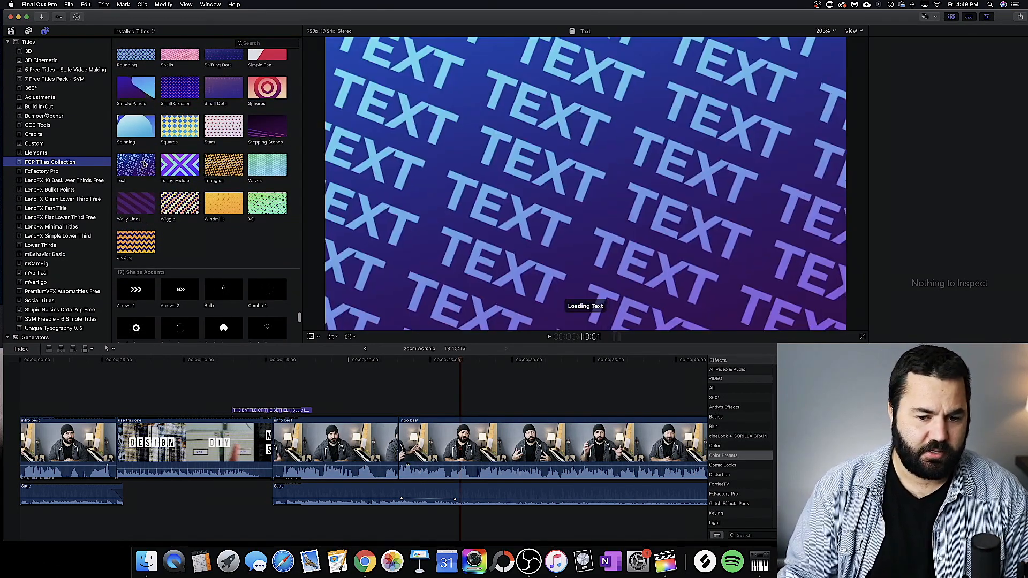
scroll(139, 161, down, 6)
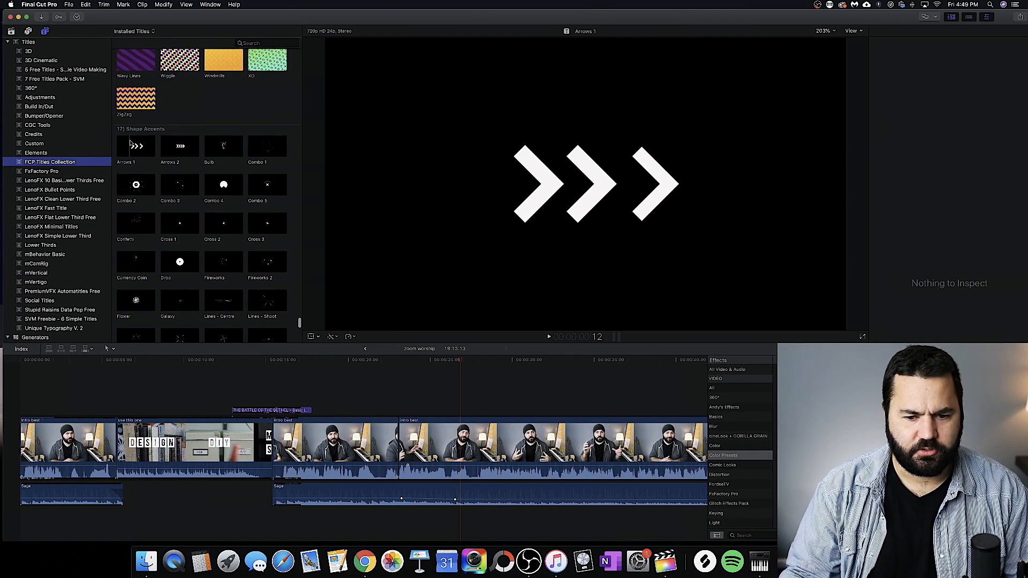
key(space)
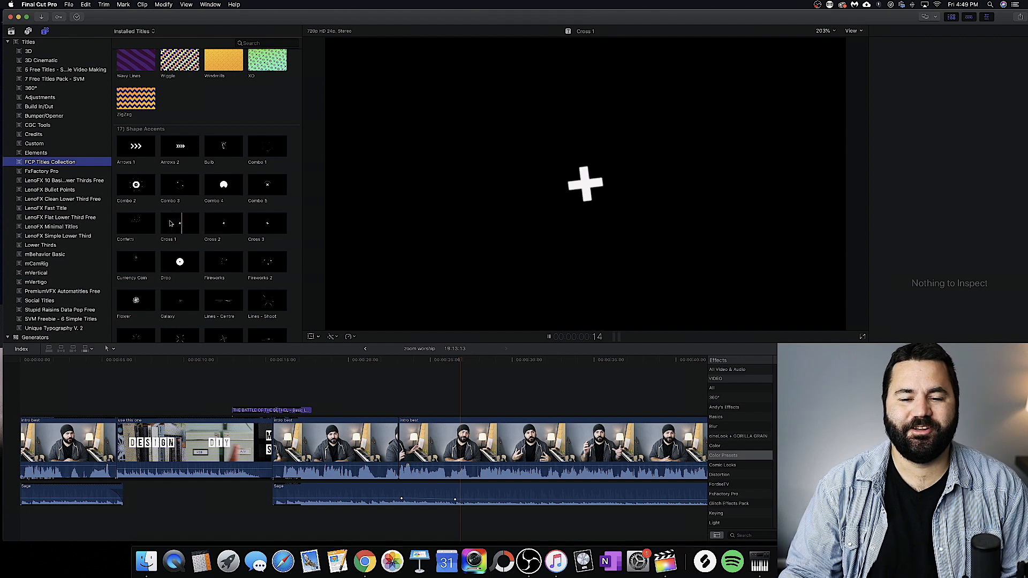
key(space)
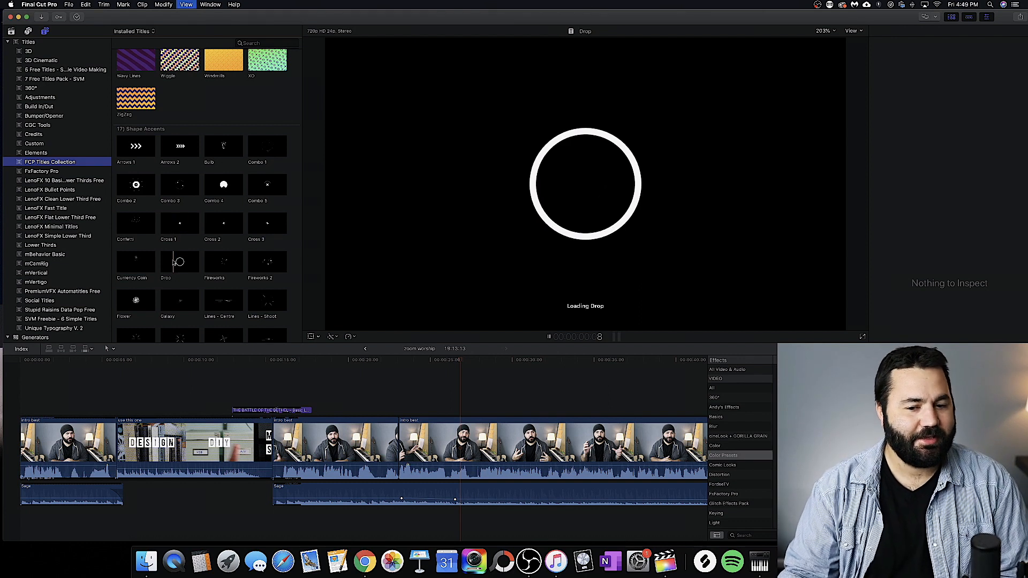
Step: Add title 197 above the main clip just after the 24-second mark and play it back twice
scroll(185, 250, up, 20)
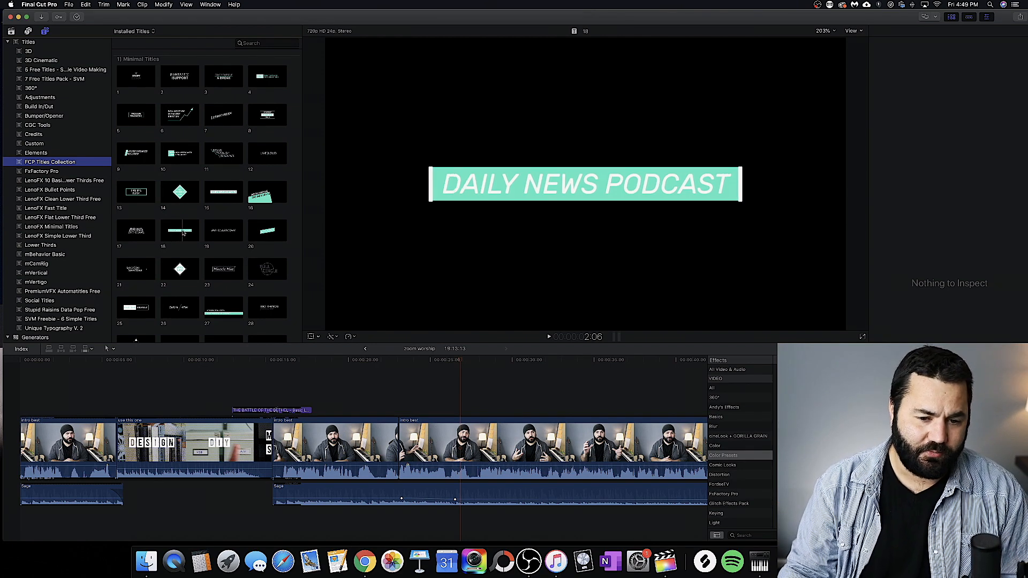
scroll(198, 225, down, 20)
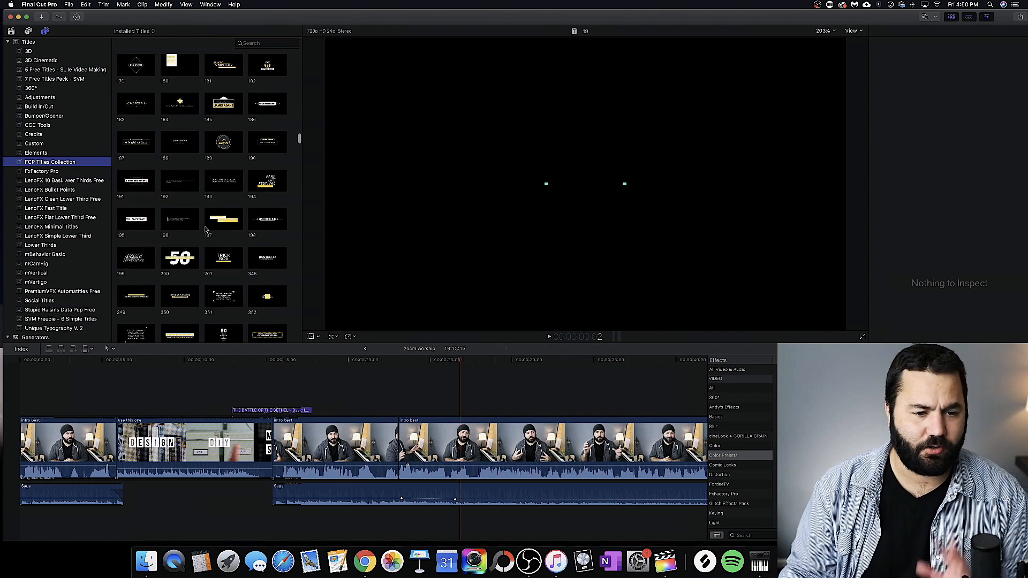
drag(217, 211, 418, 362)
key(cmd+4)
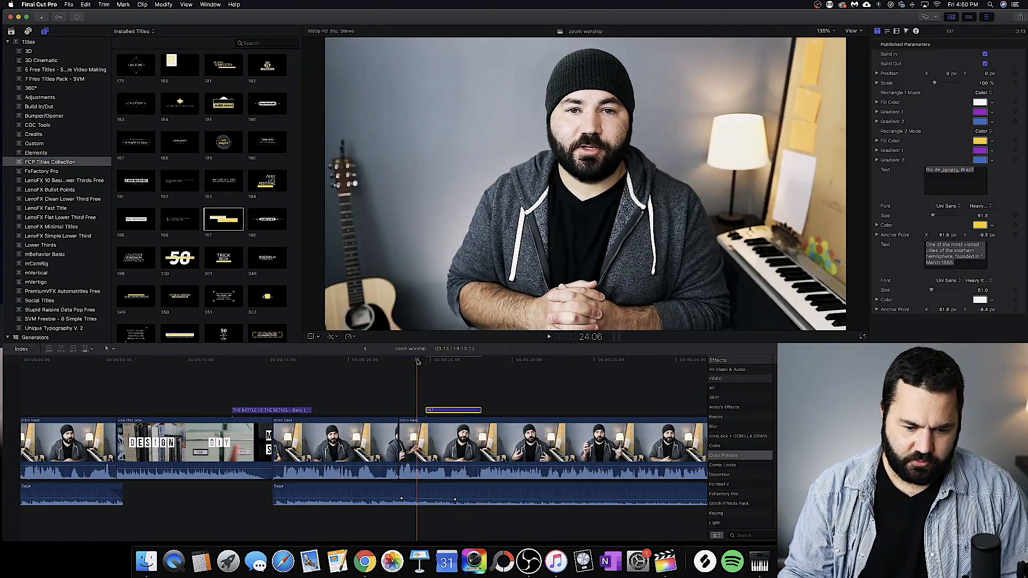
key(space)
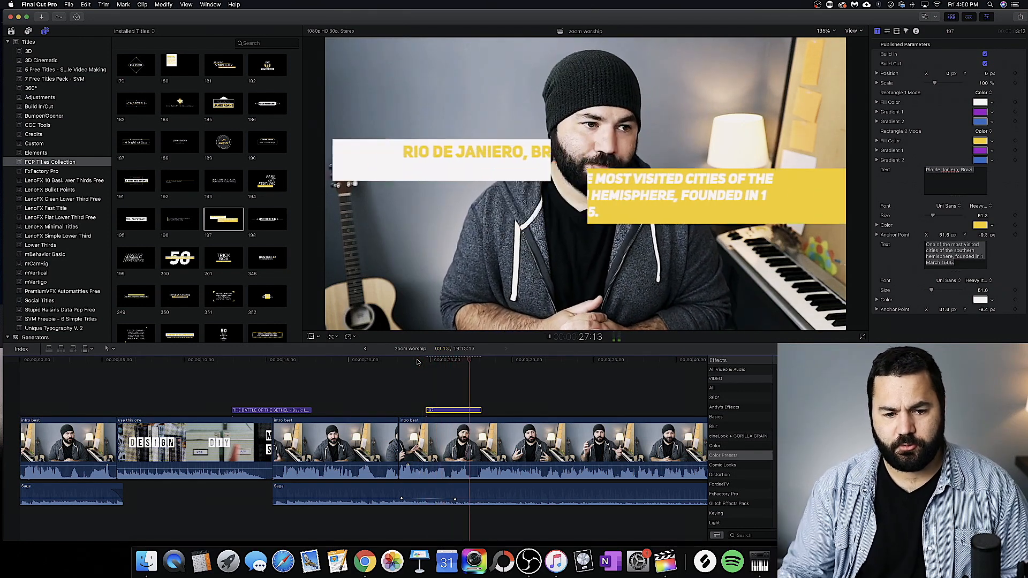
key(space)
click(418, 362)
key(space)
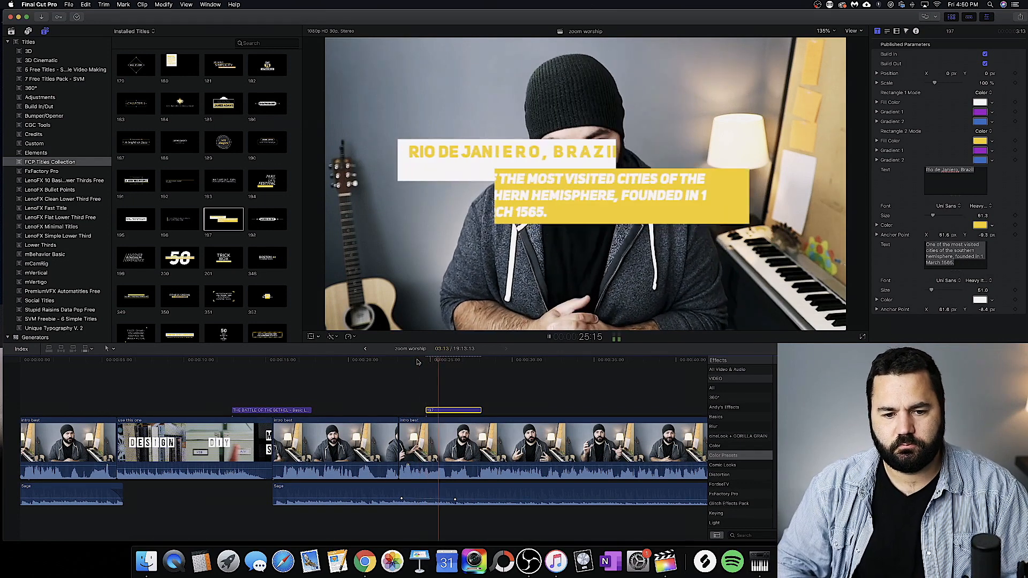
key(space)
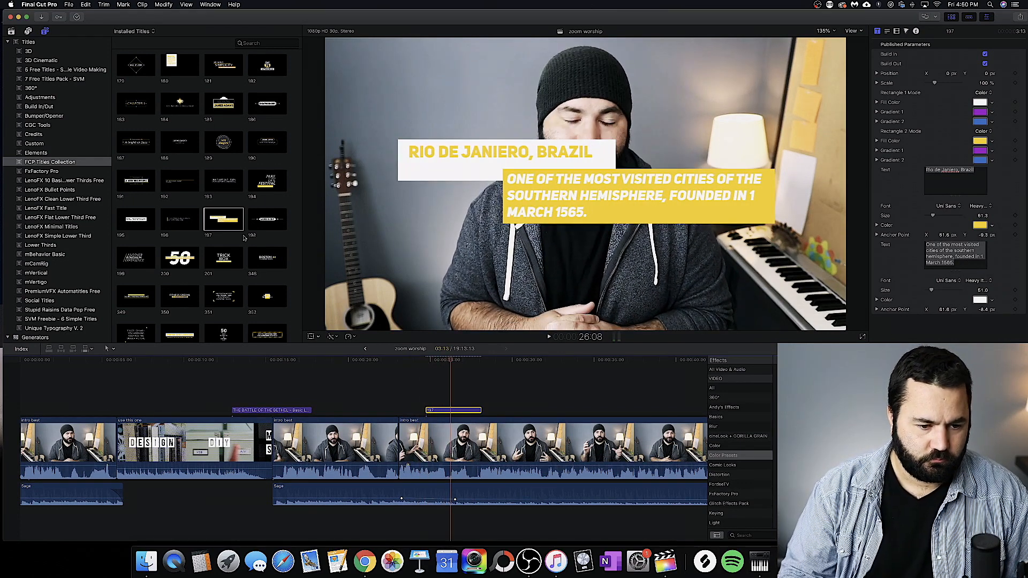
Step: Add the Niche Titles checklist 238 (2) above the main clip after title 197 and play it back
scroll(244, 238, down, 10)
drag(179, 226, 523, 393)
click(509, 362)
key(space)
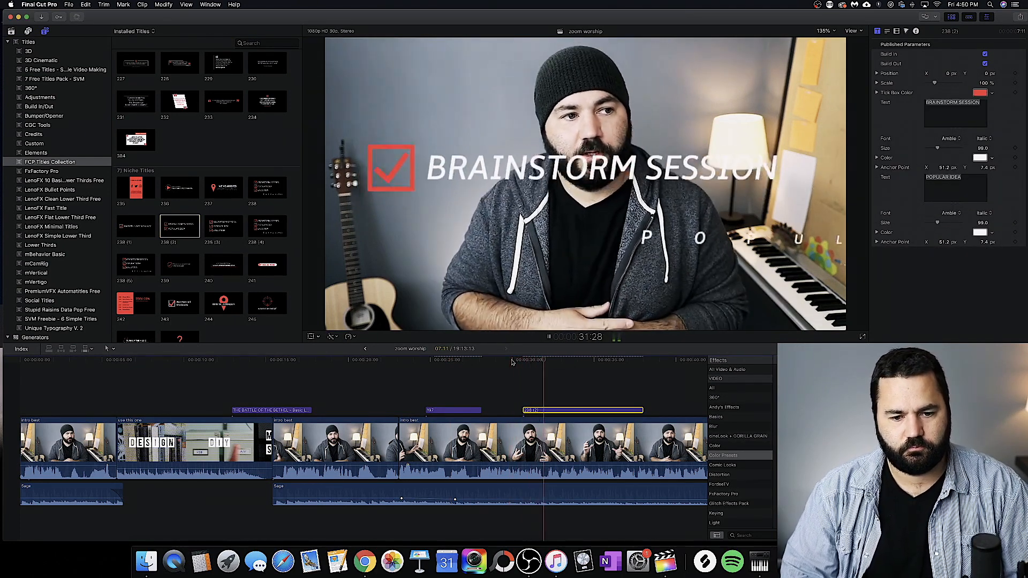
key(space)
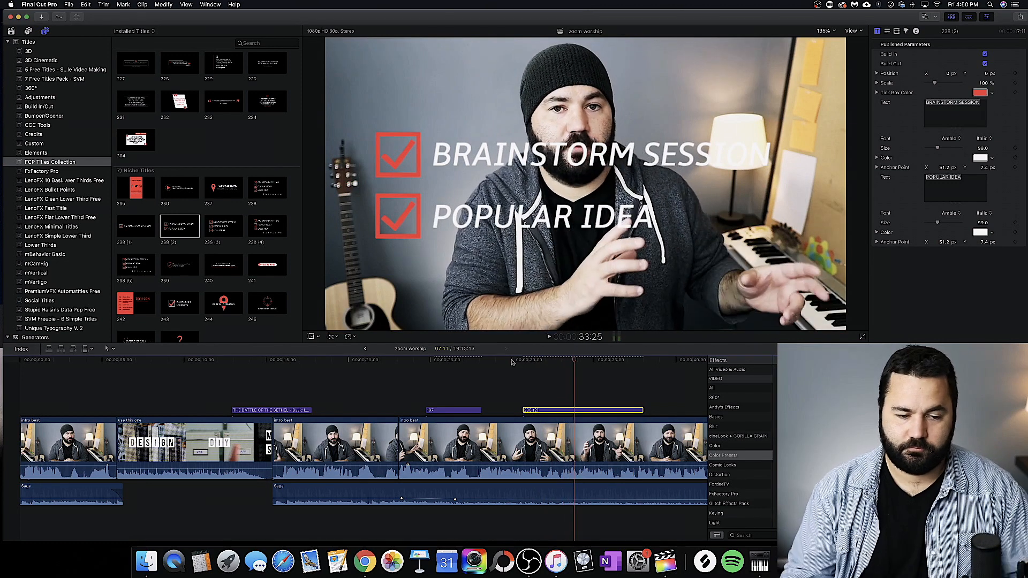
Step: Add Kinetic Title 77 above the main clip at about 47 seconds and play it back
scroll(221, 238, up, 20)
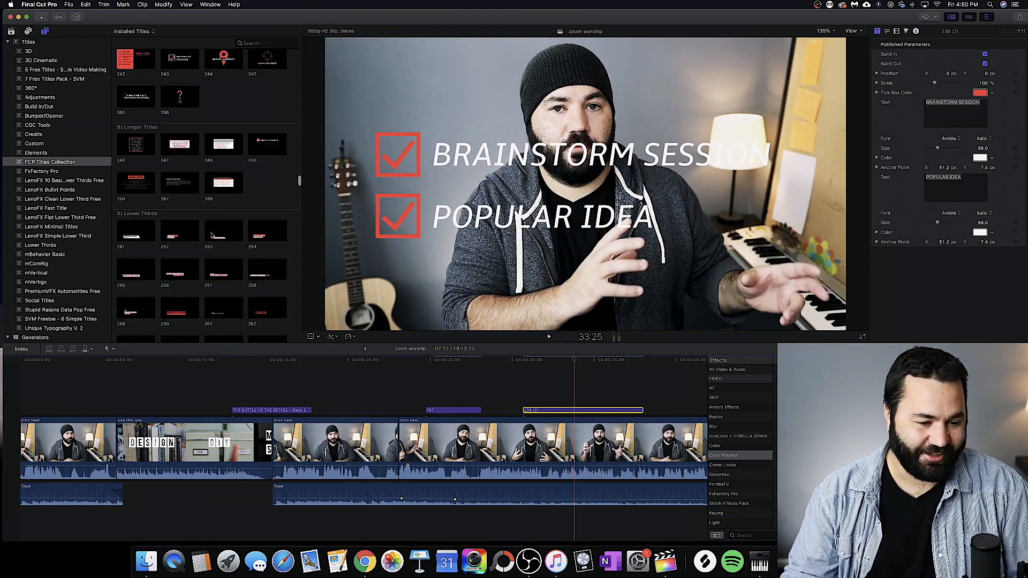
scroll(212, 235, up, 4)
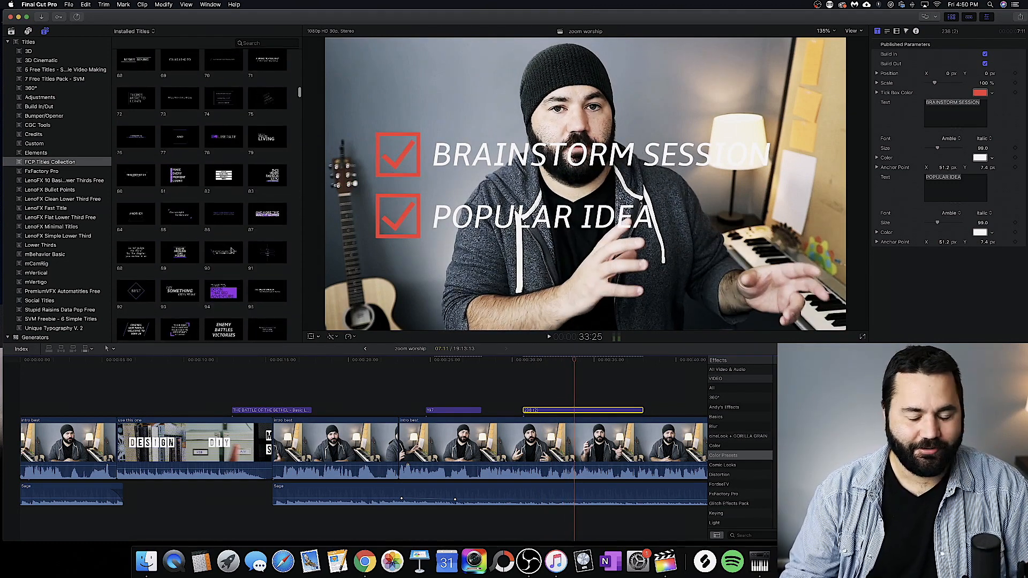
scroll(484, 436, right, 10)
drag(170, 169, 341, 410)
click(337, 361)
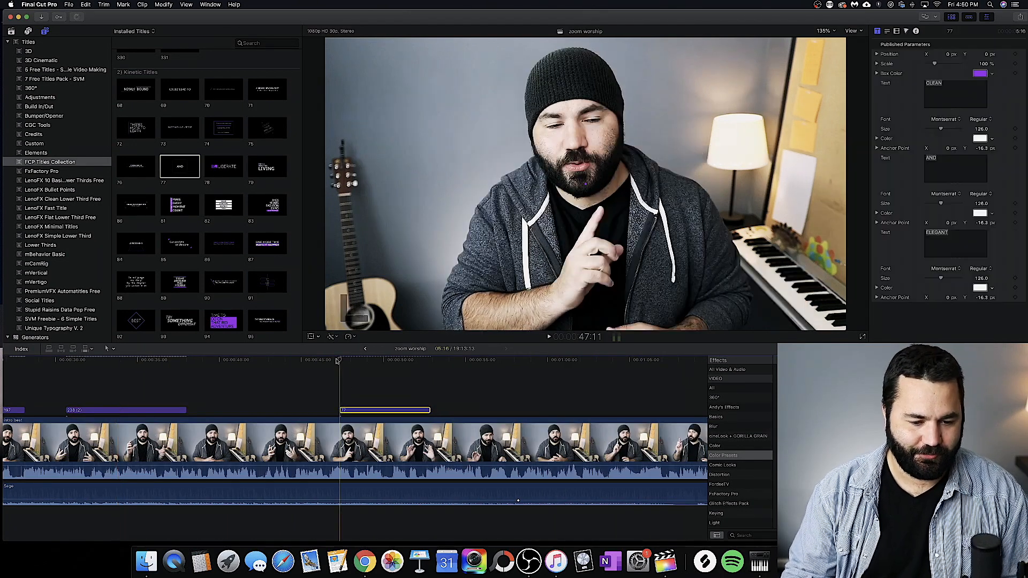
key(space)
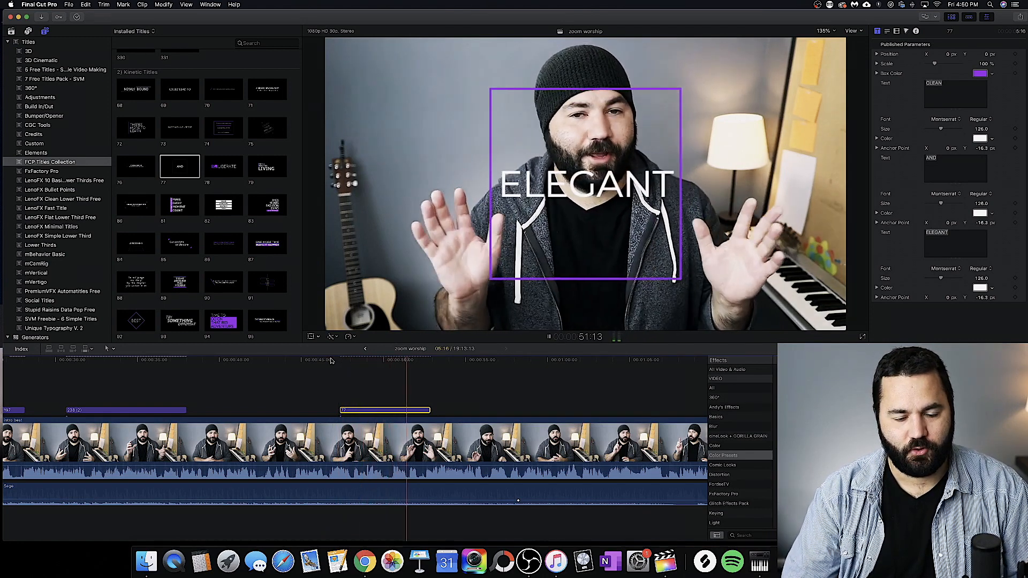
key(space)
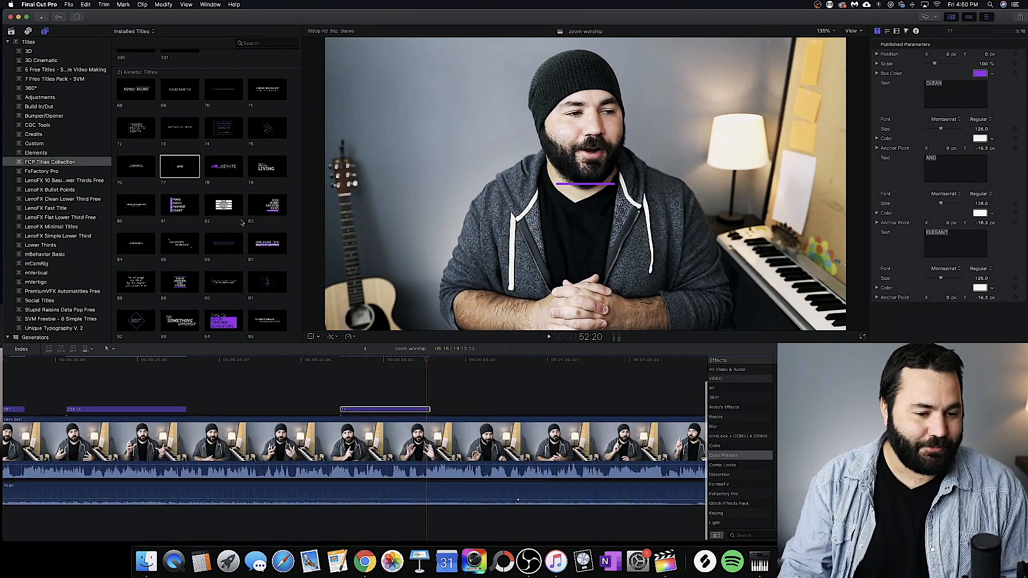
Step: Look back through the title collection, from the Lower Thirds and Kinetic Titles to the Shape Accents
scroll(225, 226, down, 15)
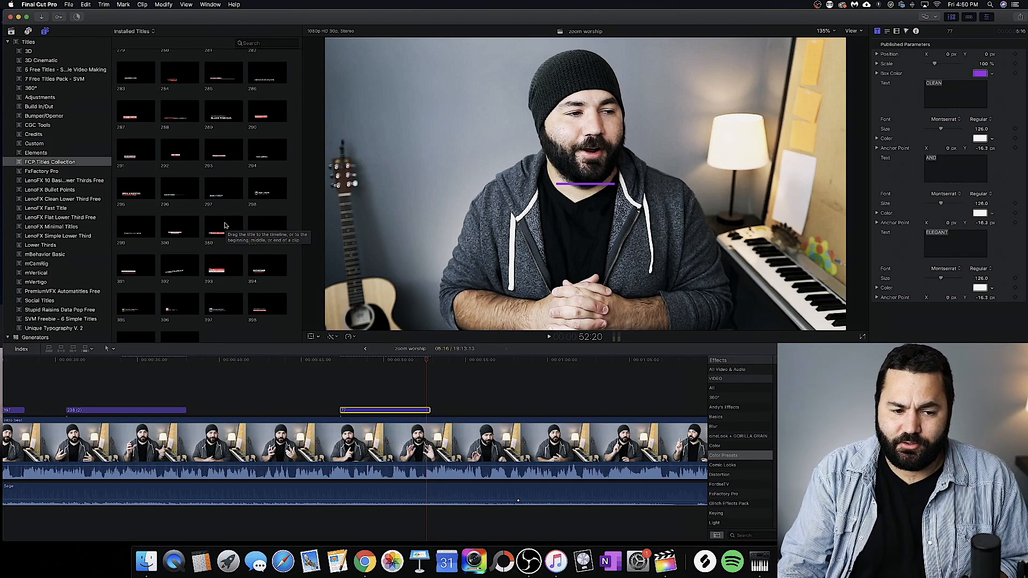
scroll(224, 225, up, 10)
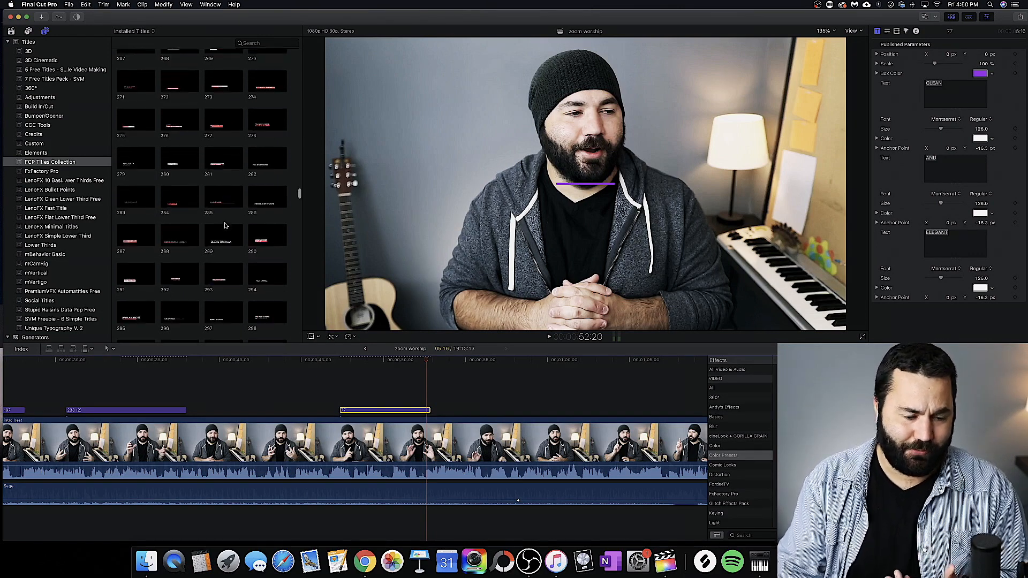
scroll(225, 225, up, 10)
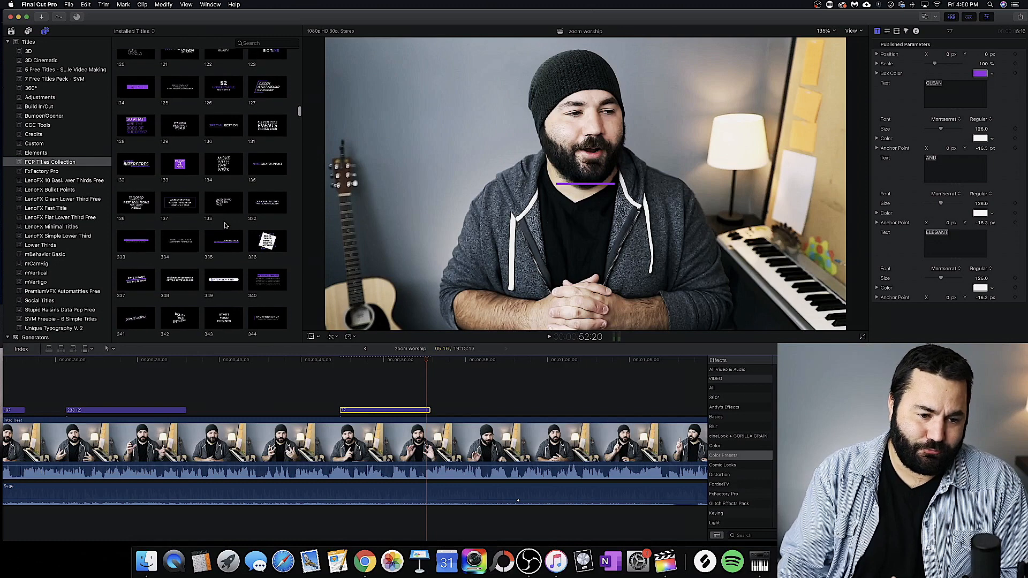
scroll(225, 225, down, 15)
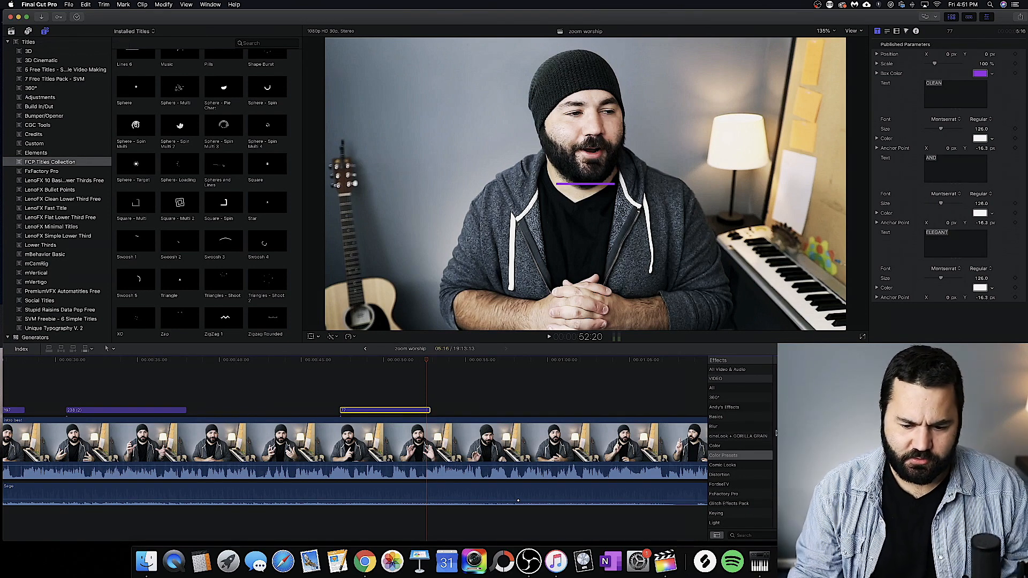
Step: Switch from the effects browser to the transitions browser and display the FCP Transitions Collection
scroll(749, 454, down, 5)
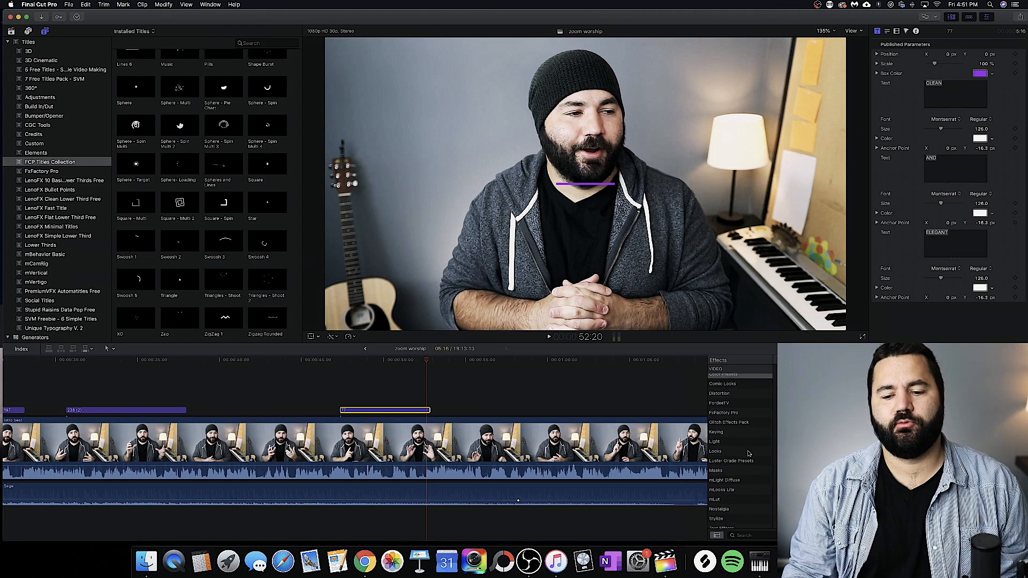
scroll(750, 419, down, 5)
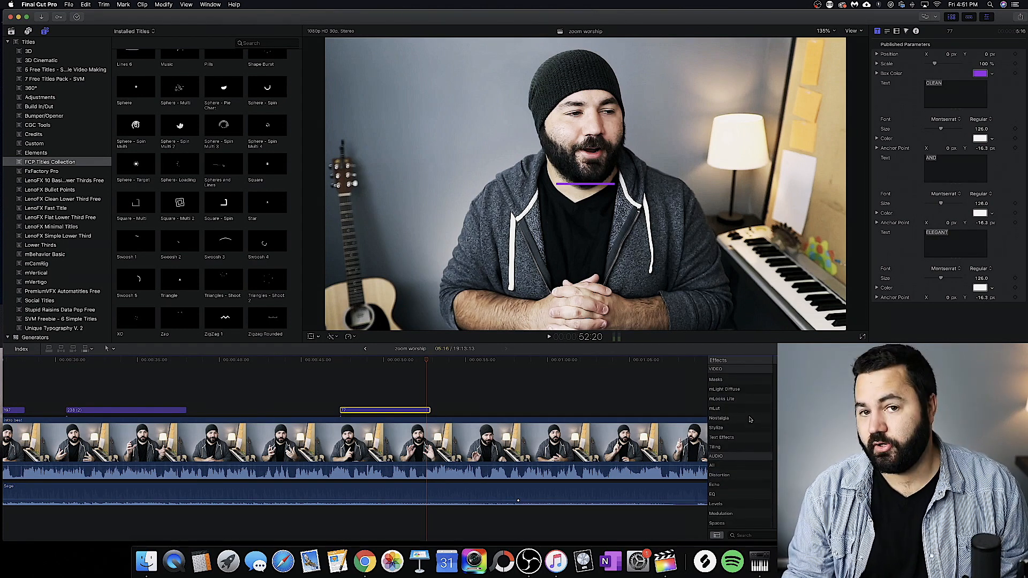
scroll(749, 419, down, 2)
scroll(749, 419, up, 4)
key(ctrl+super+5)
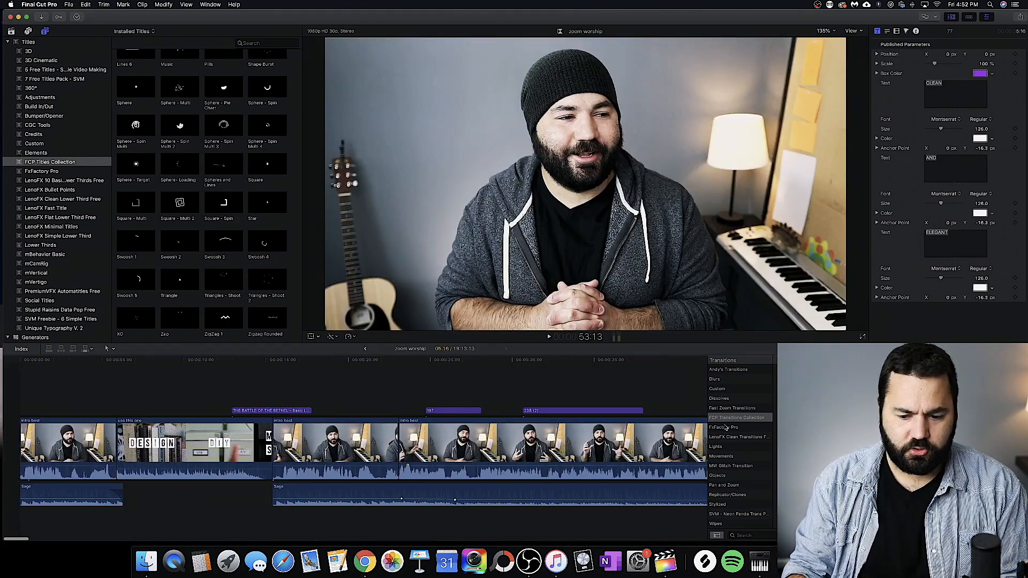
Step: Try a numbered FCP Transitions Collection transition on the cut between the two Intro clips, play it, and remove it
drag(800, 420, 400, 450)
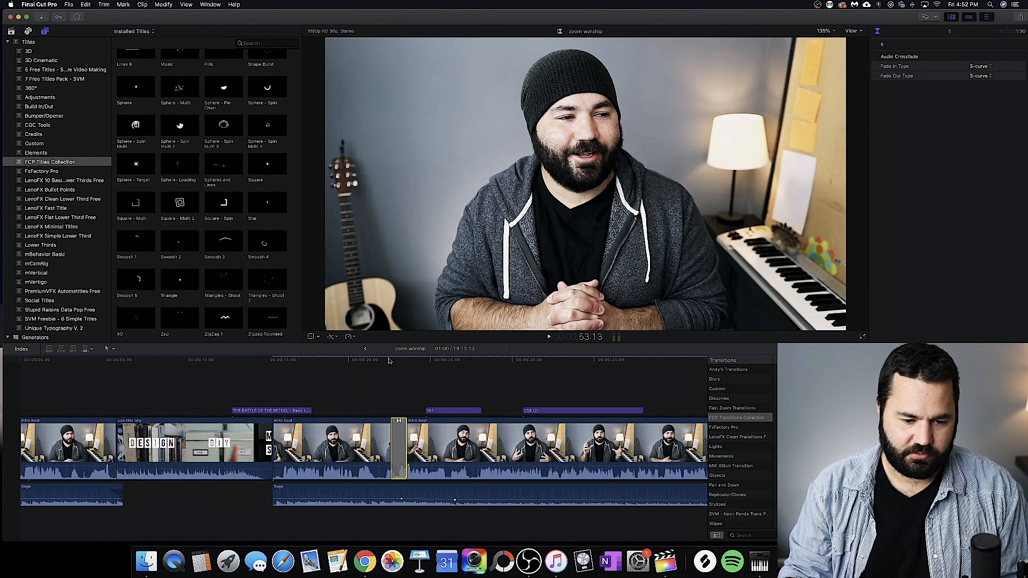
key(space)
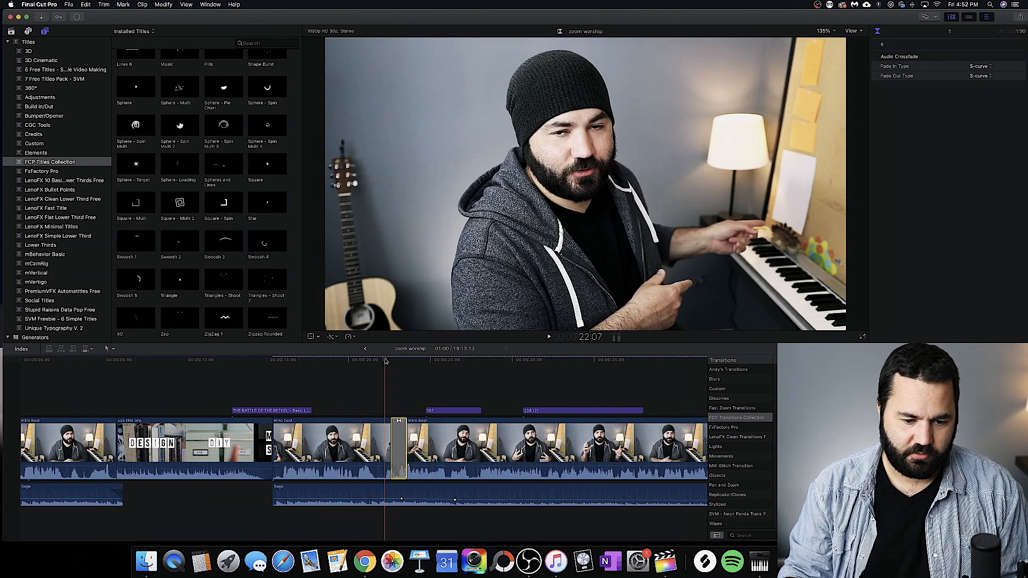
key(space)
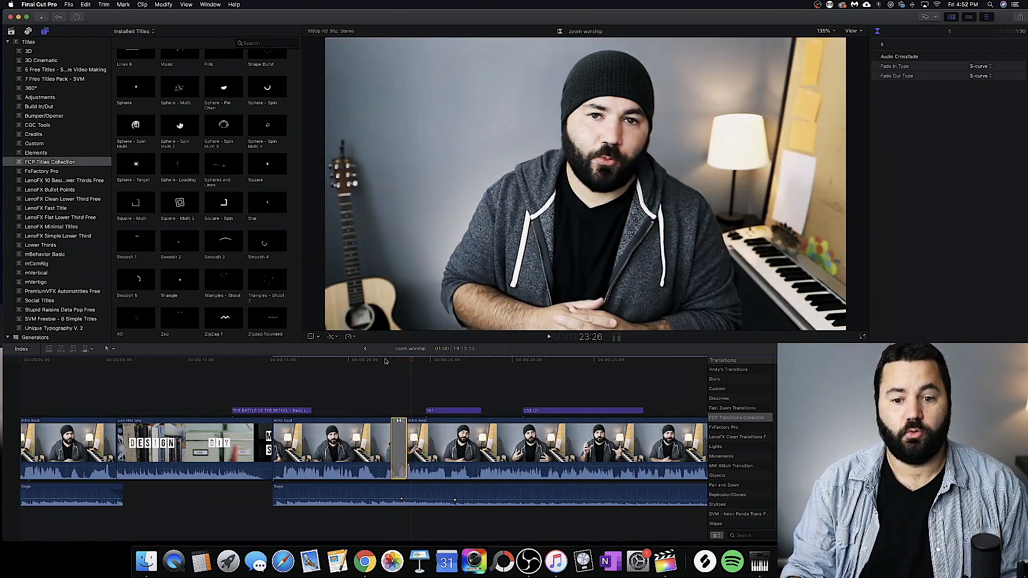
click(396, 446)
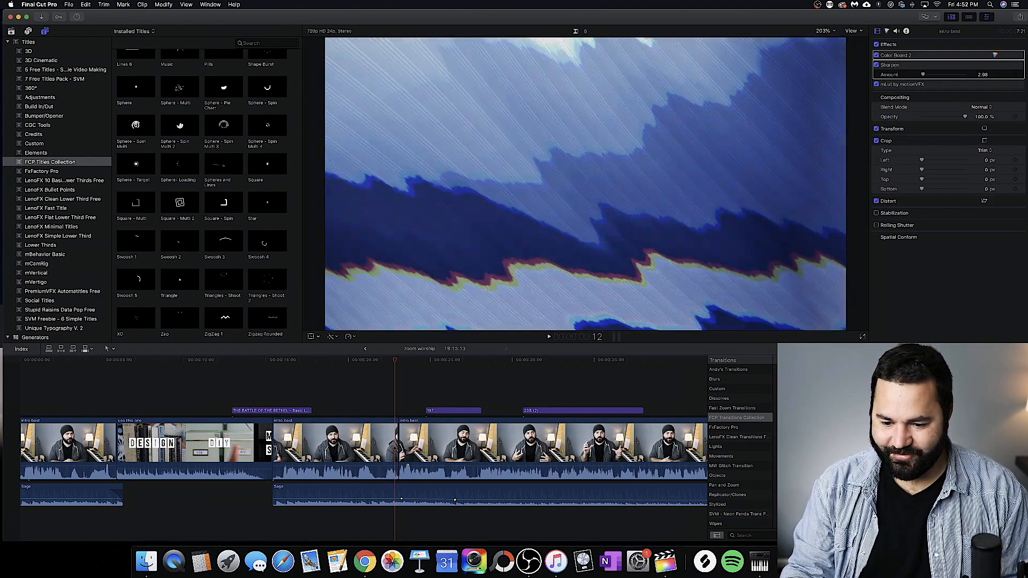
Step: Try the Simple Horizontal transition on the cut between the two Intro clips, play it, and delete it
drag(809, 445, 403, 464)
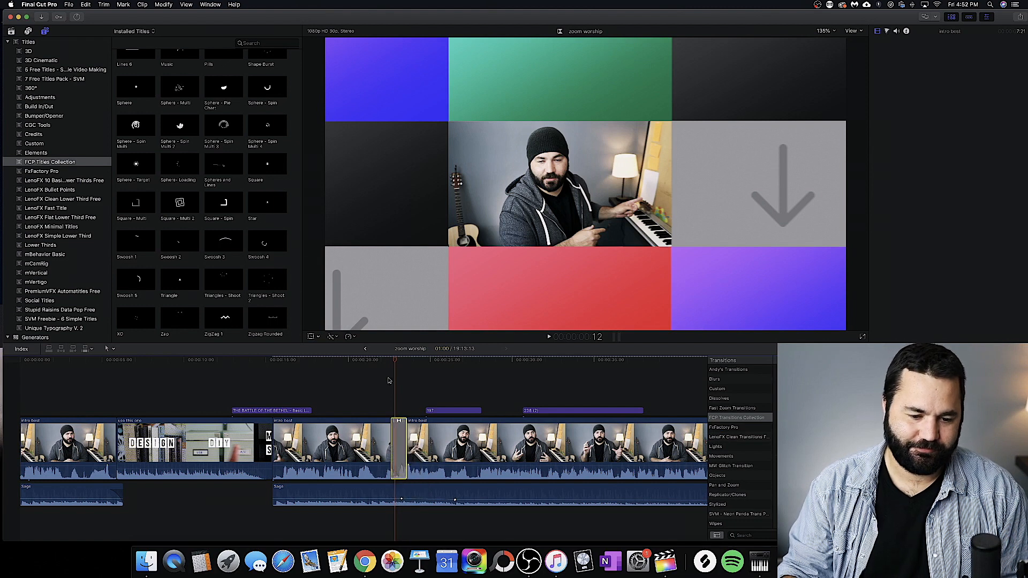
click(382, 361)
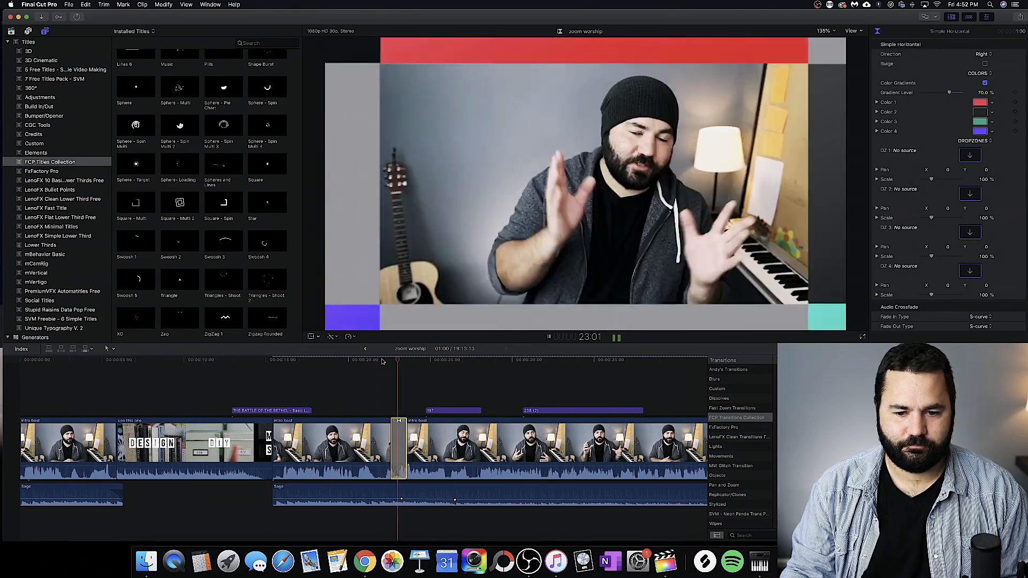
key(space)
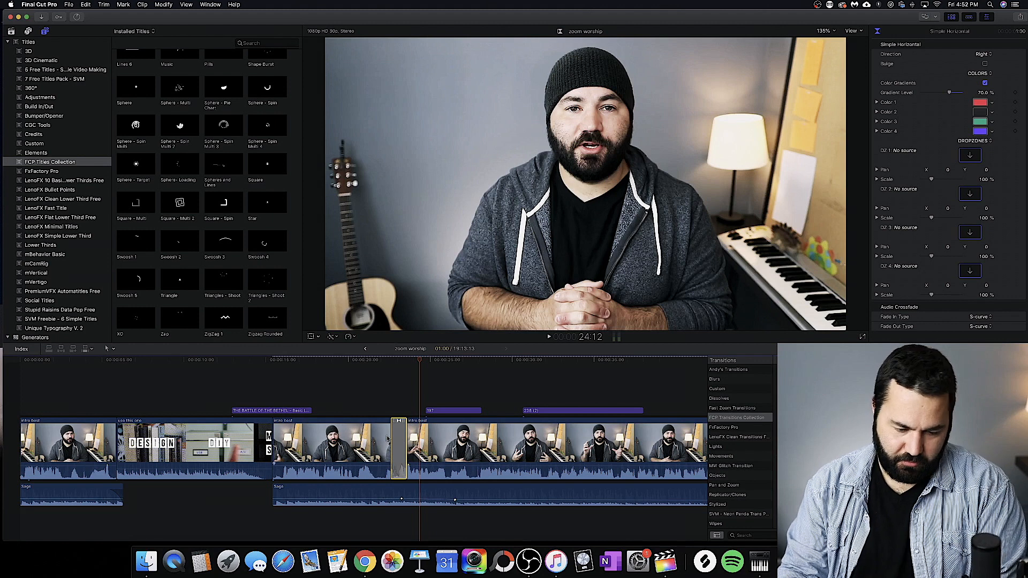
key(Delete)
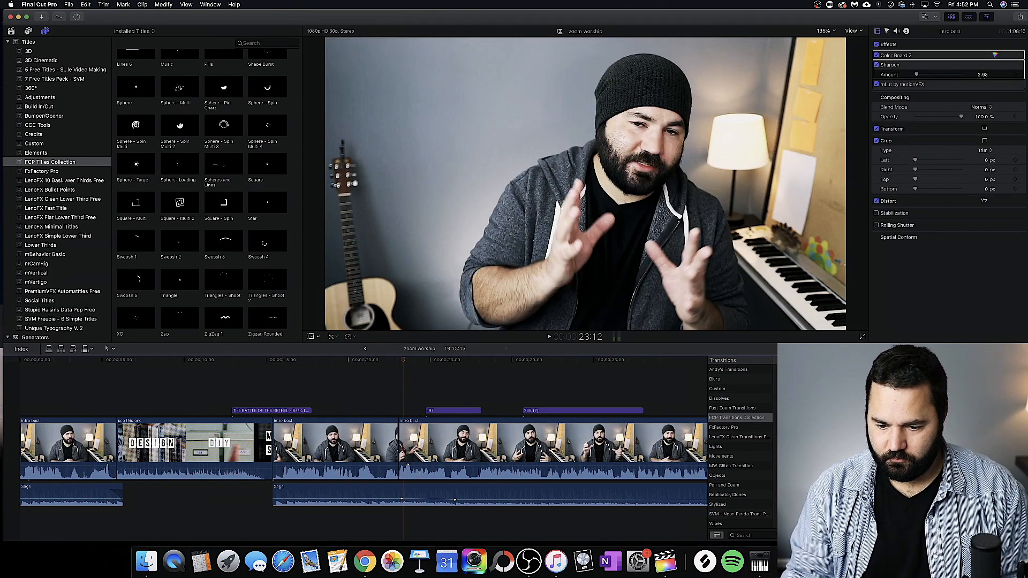
Step: Apply transition 27 to the cut between the two Intro clips and play it back twice
key(super+t)
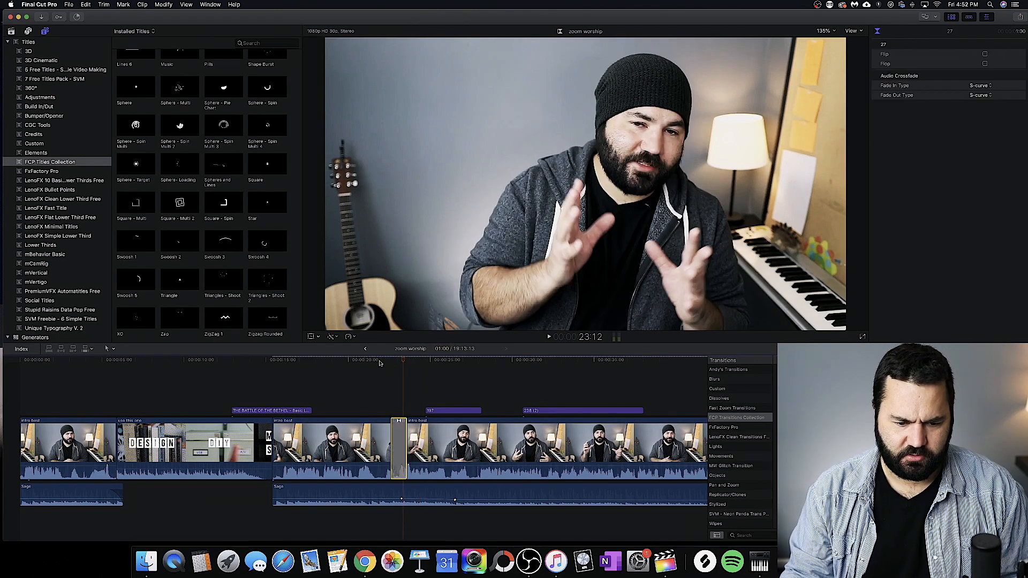
key(shift+/)
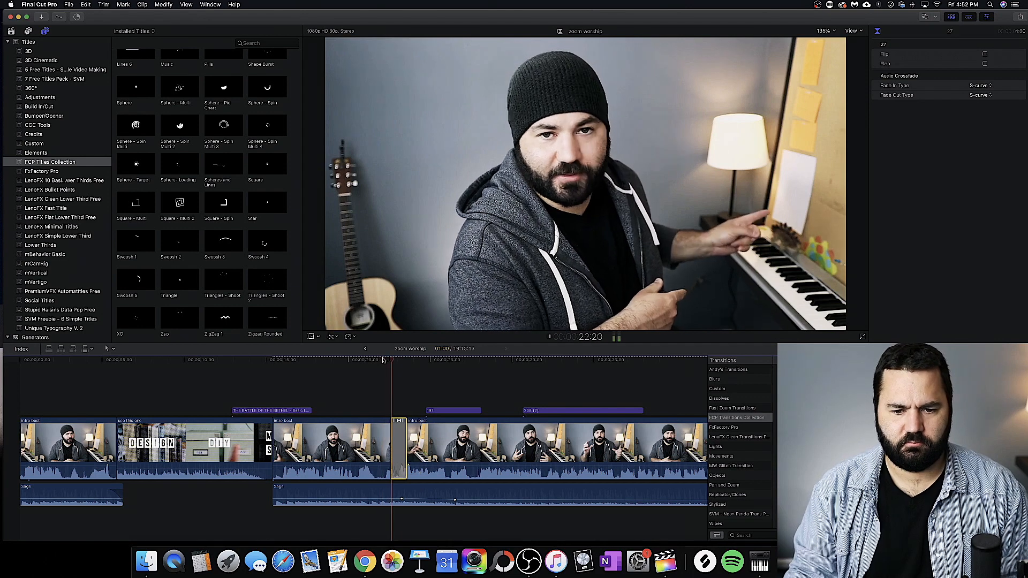
key(space)
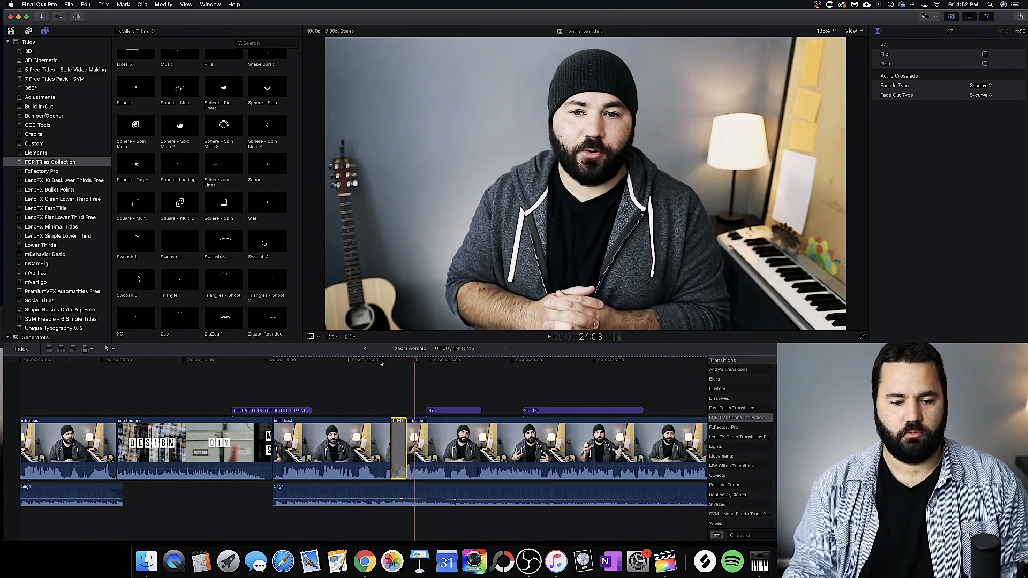
click(380, 361)
key(space)
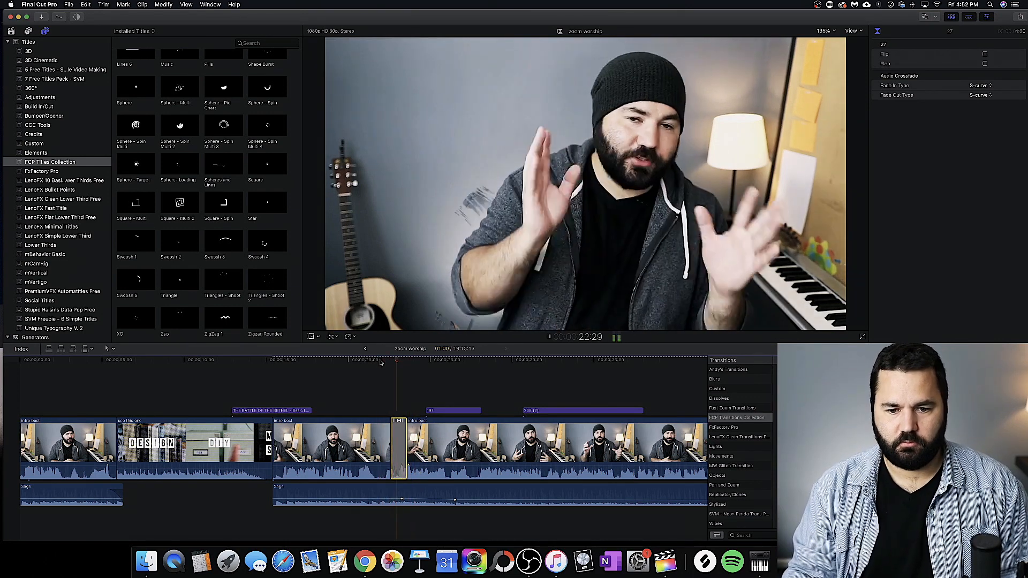
Step: Stop playback, delete transition 27 from between the two Intro clips, and select the cut again
key(space)
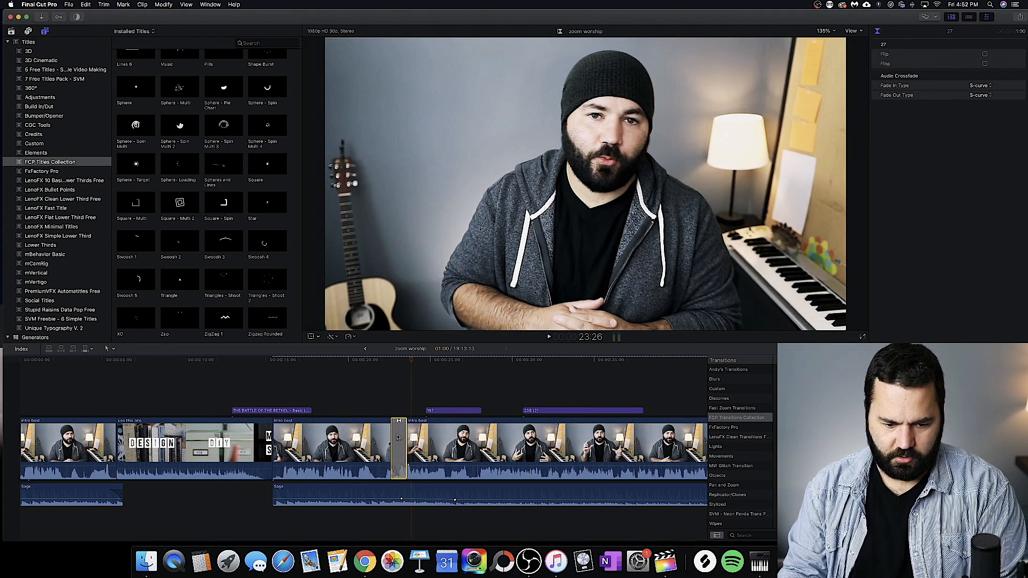
key(Delete)
key(Up)
click(397, 434)
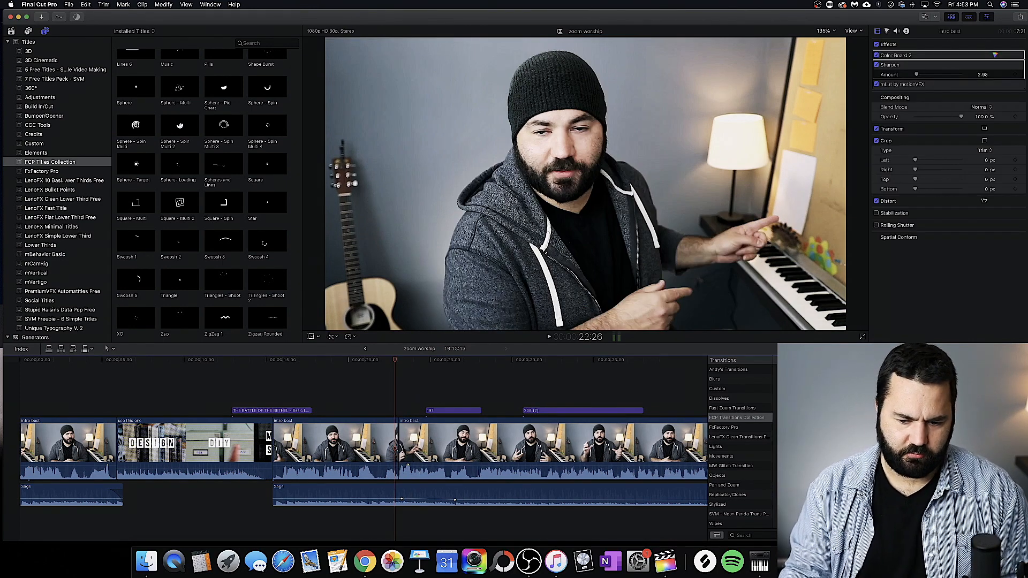
Step: Apply another FCP Transitions Collection transition to the cut between the two Intro clips and play it back
drag(803, 428, 401, 440)
click(381, 359)
key(space)
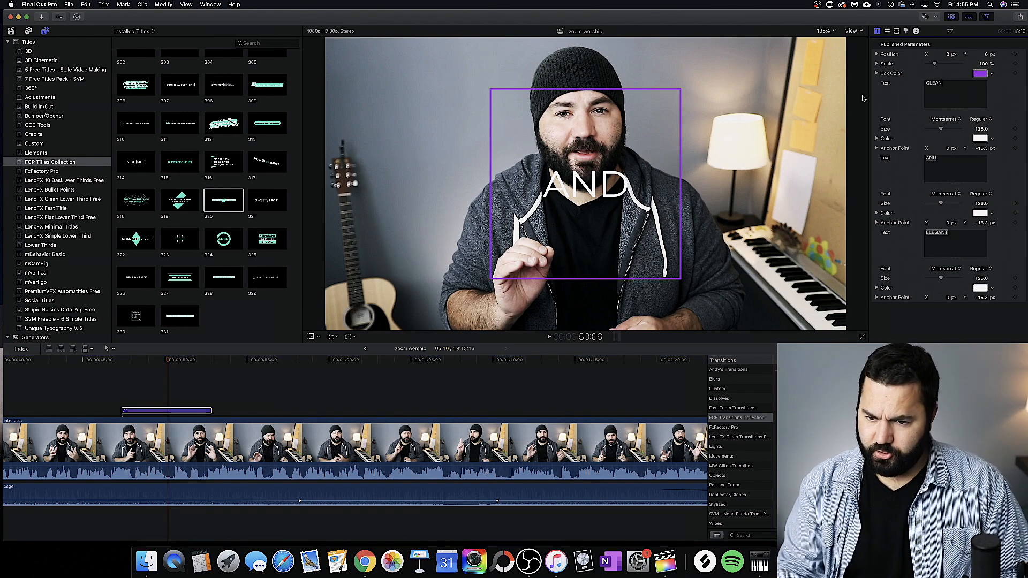
Step: Offset title 77 to about X -1.6 px, Y -1.9 px, scale it to 102 %, and change its box color to red
mouse_move(952, 54)
mouse_down()
mouse_move(985, 62)
mouse_move(936, 65)
mouse_up()
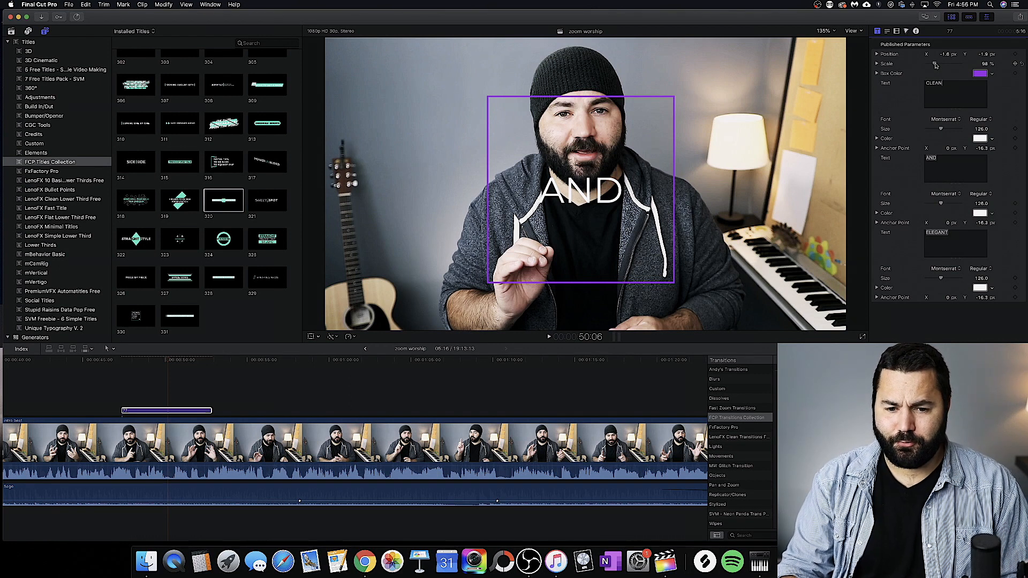
drag(936, 65, 931, 66)
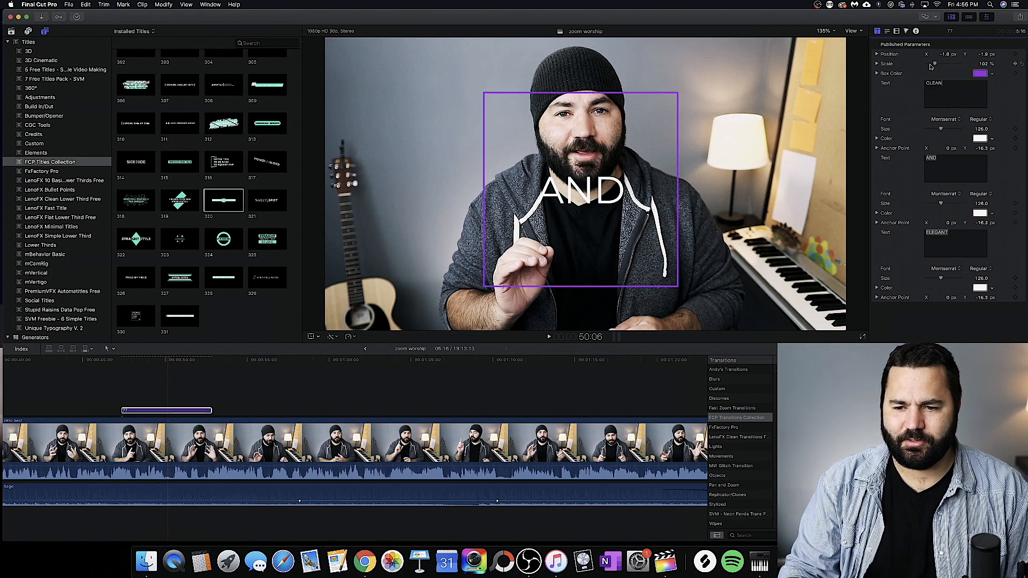
click(980, 74)
click(81, 464)
click(6, 405)
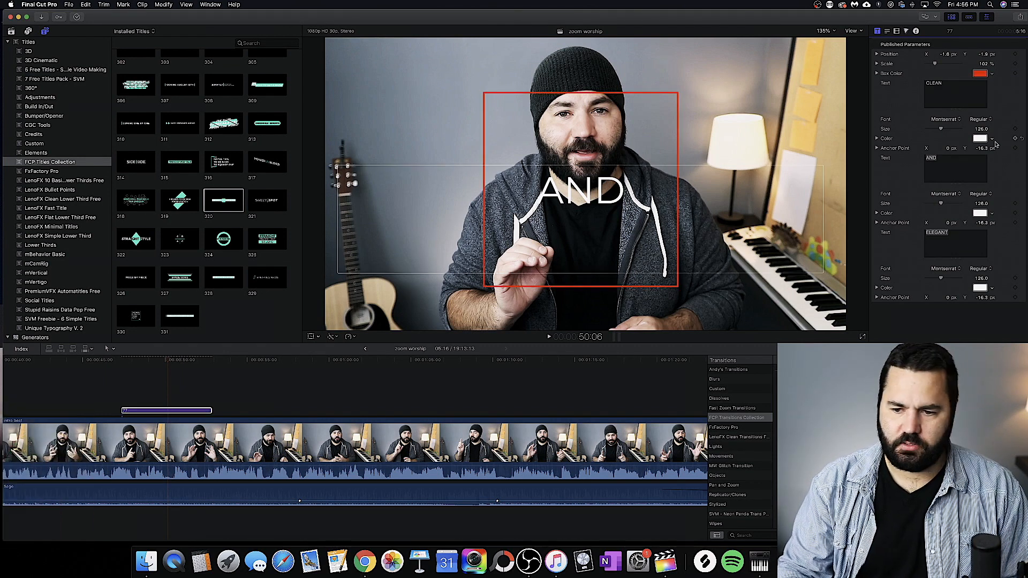
Step: Replace title 77's three text lines with MINA, STUDIO and ROCKS
drag(964, 83, 904, 84)
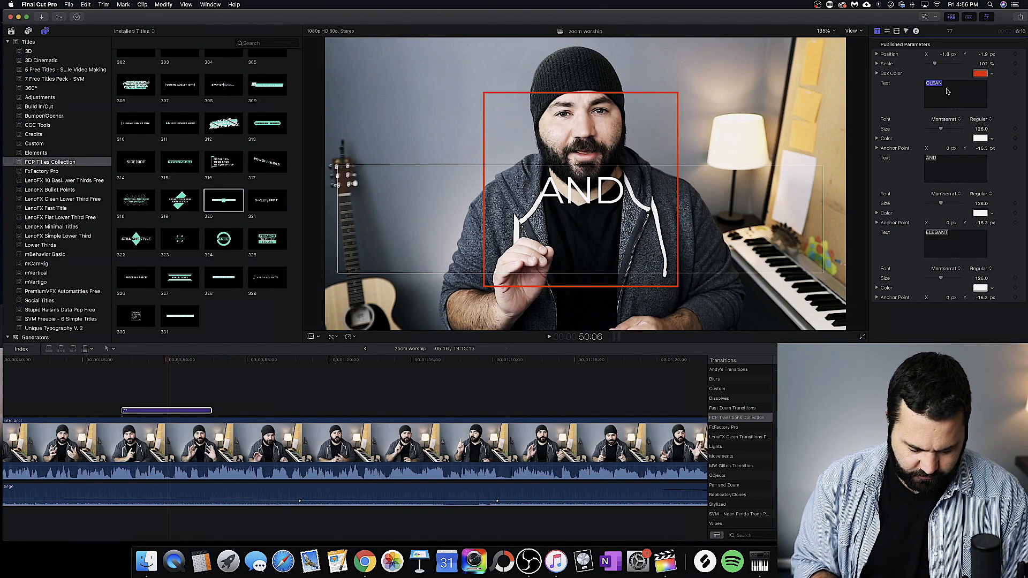
text(MINA)
key(Tab)
text(STUDIO)
key(Tab)
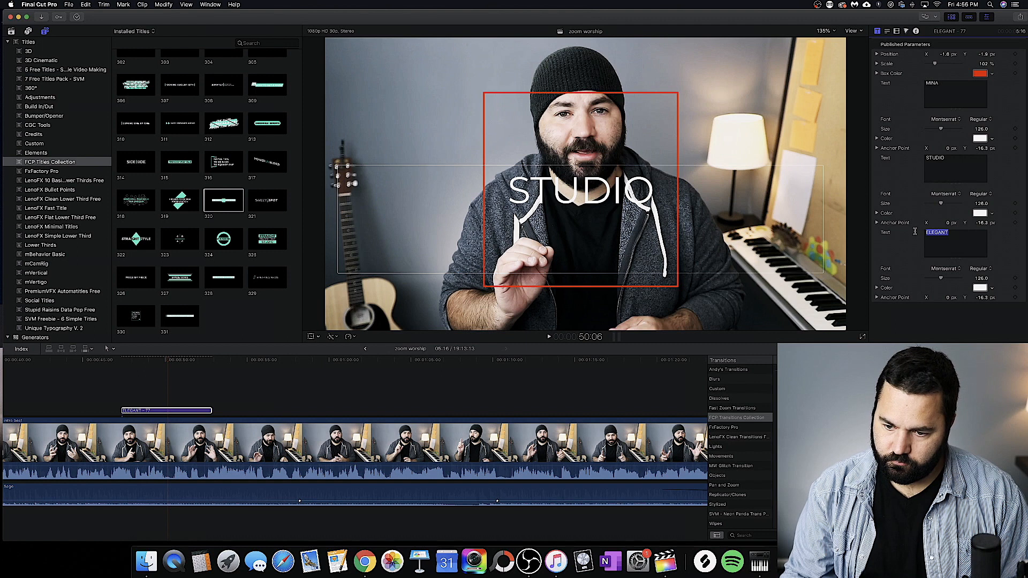
text(ROCKS)
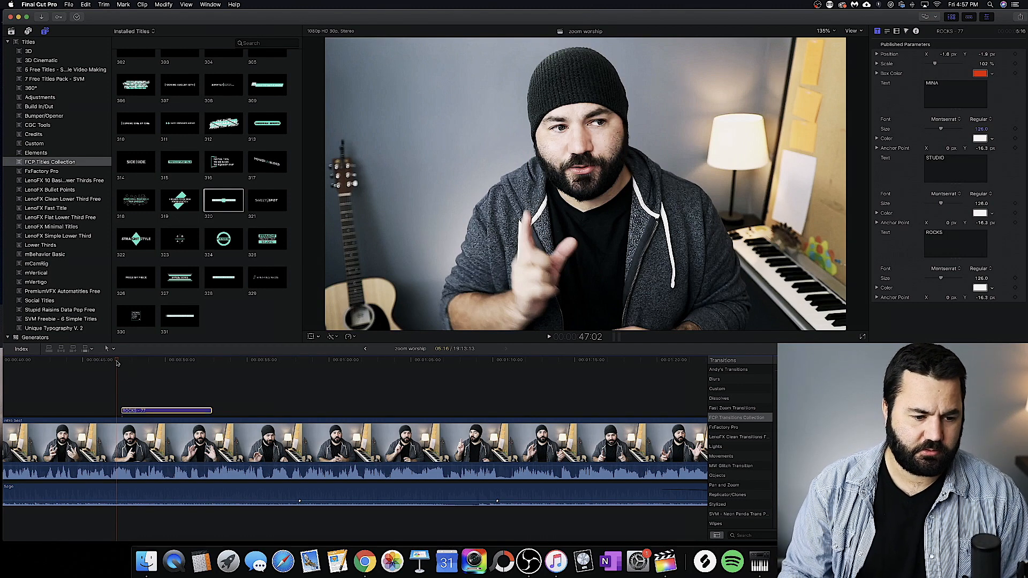
Step: Play the customized MINA STUDIO ROCKS title through from just before its start, and bring the earlier timeline clips into view
key(space)
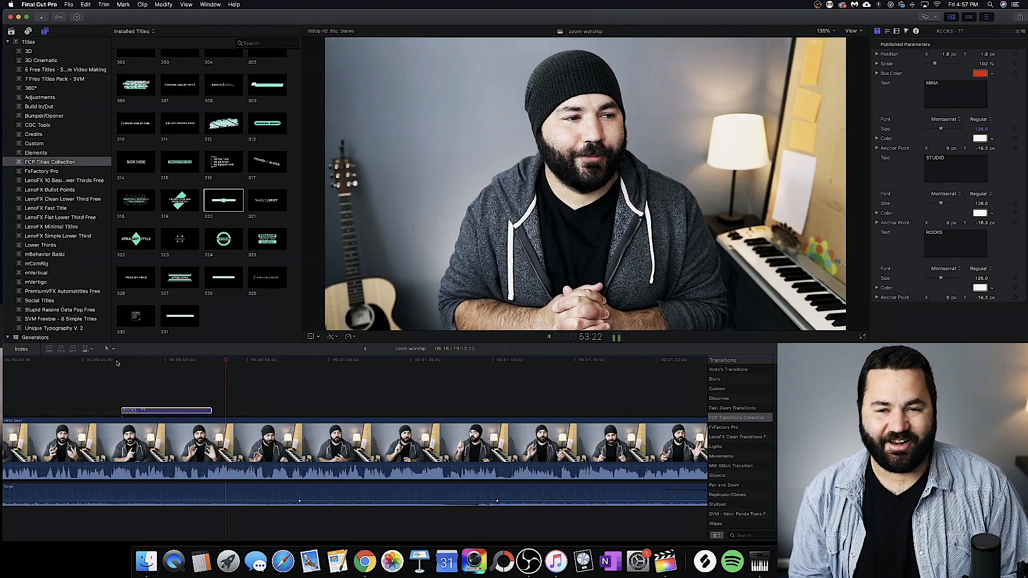
key(space)
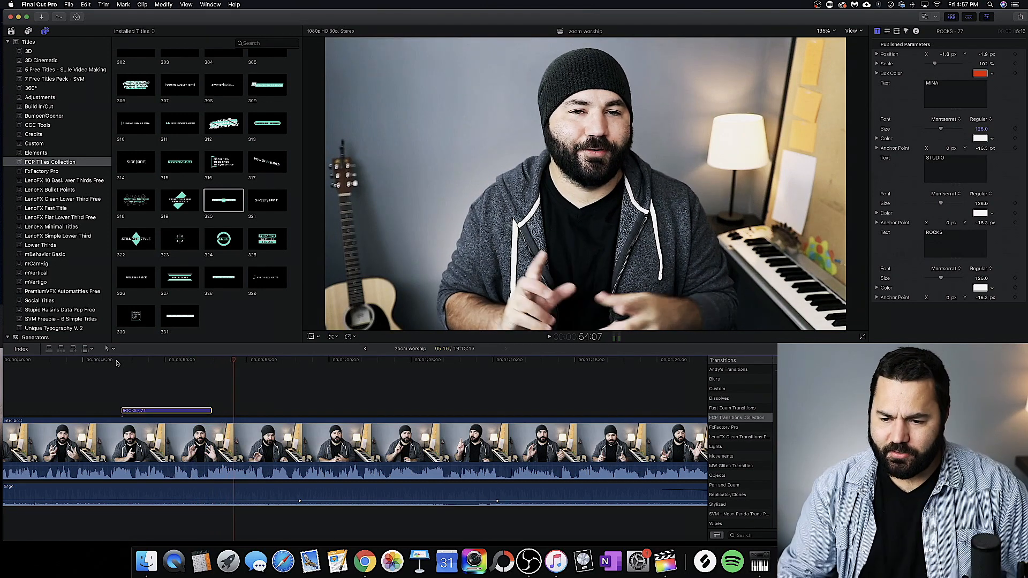
scroll(234, 393, left, 10)
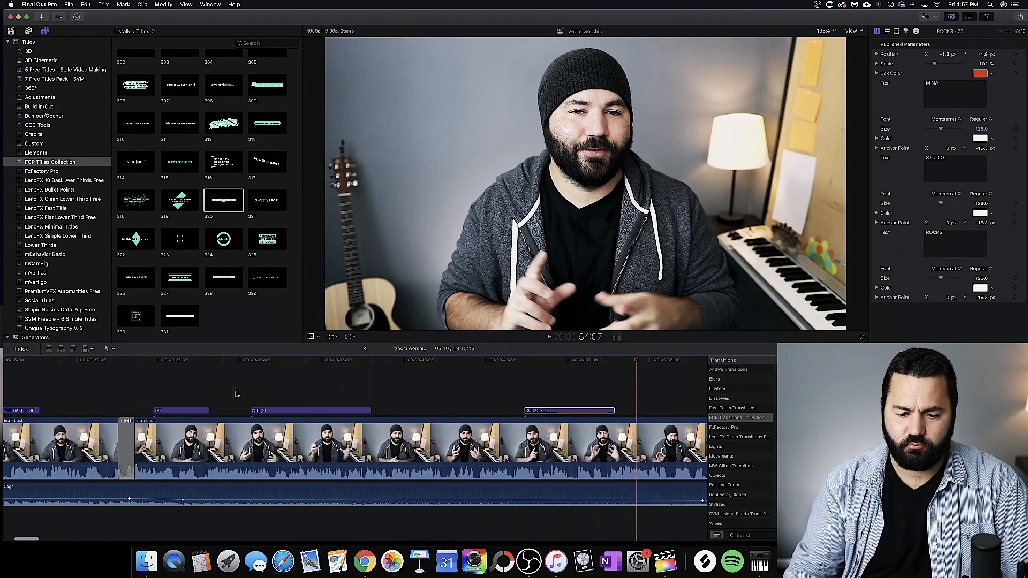